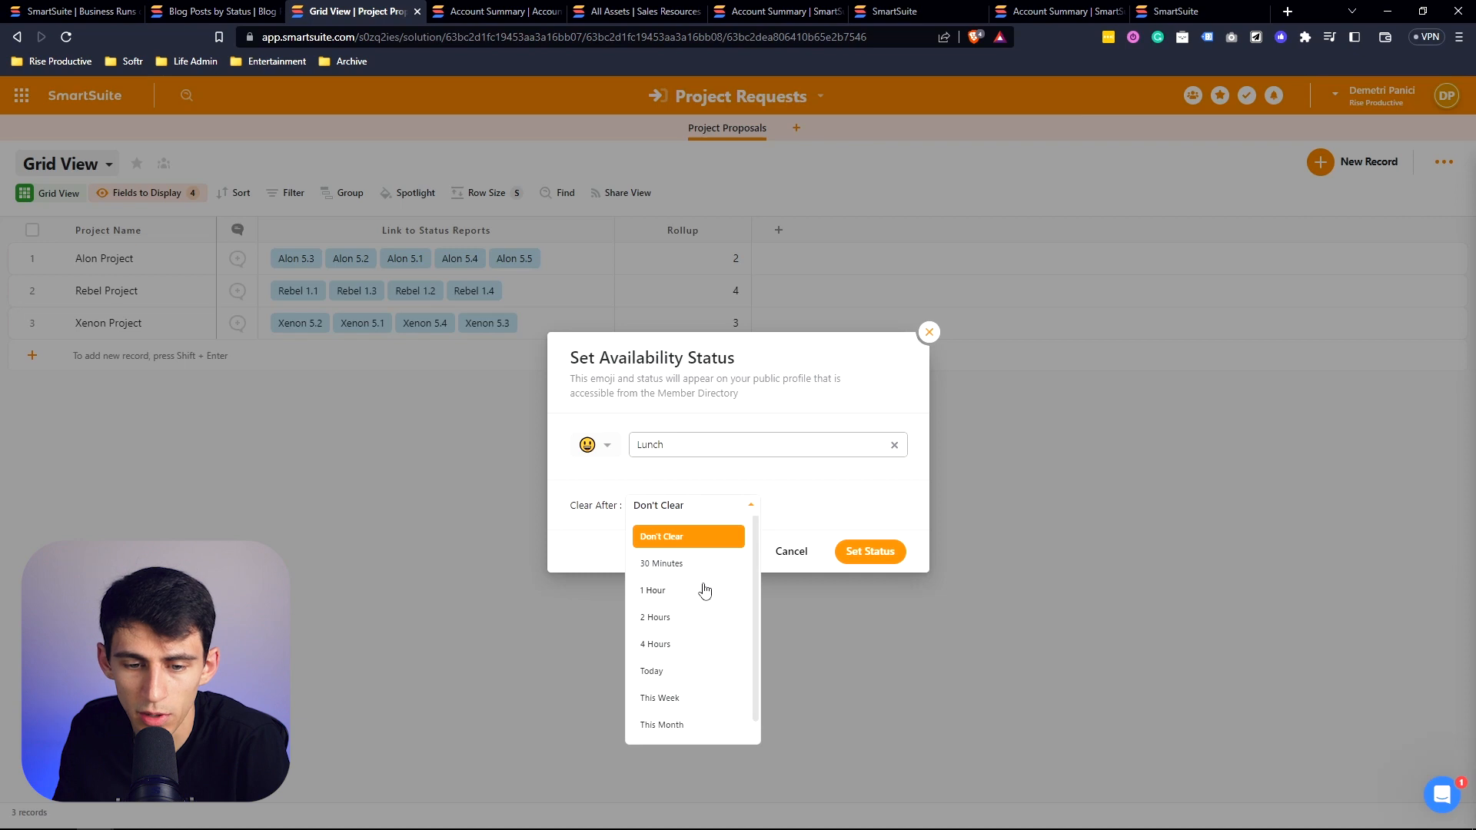
Choose a lunch emoji for the Lunch availability status, clear it after 1 Hour, and set the status
click(594, 442)
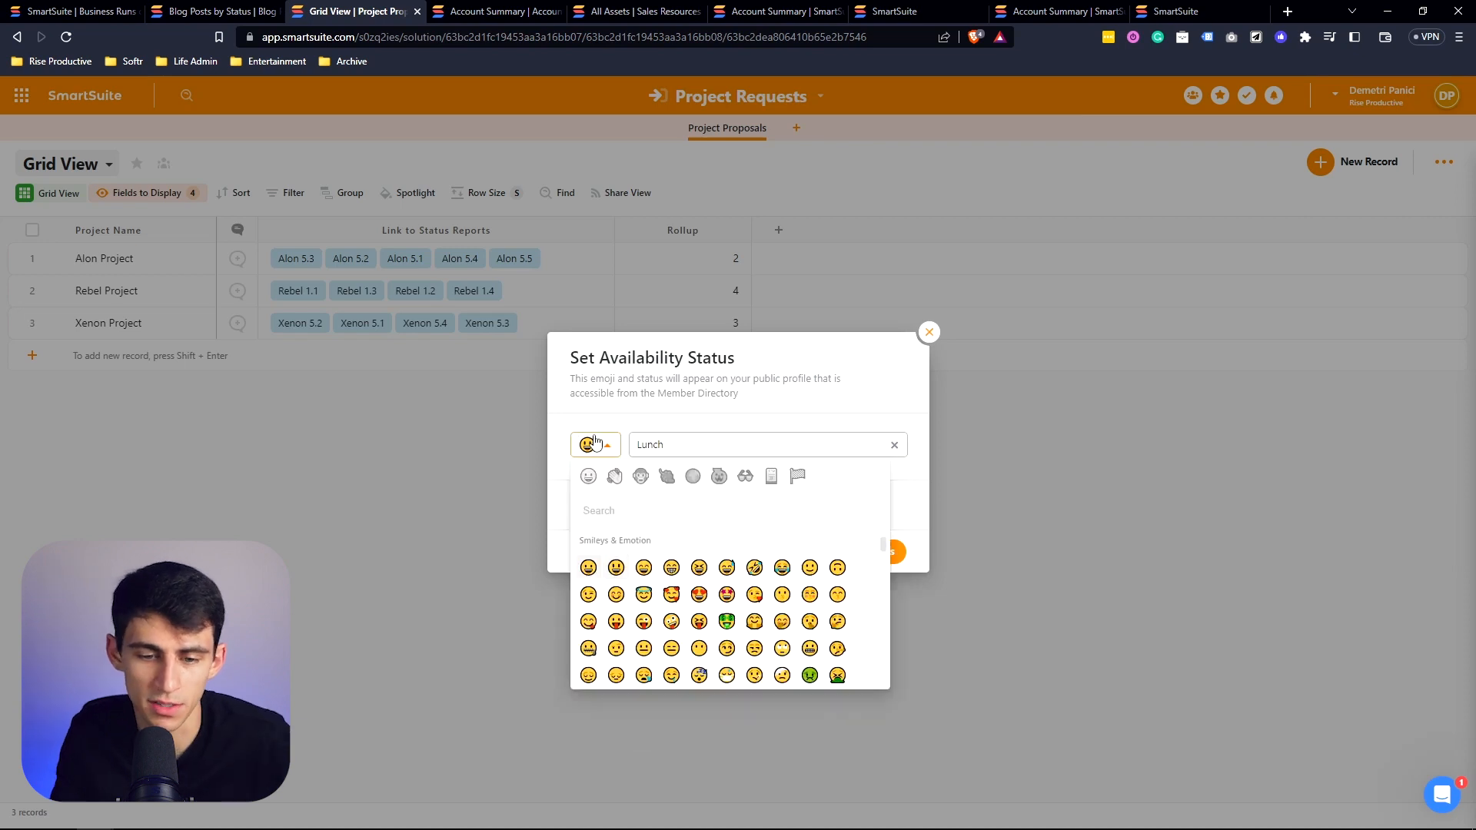
text(lunch)
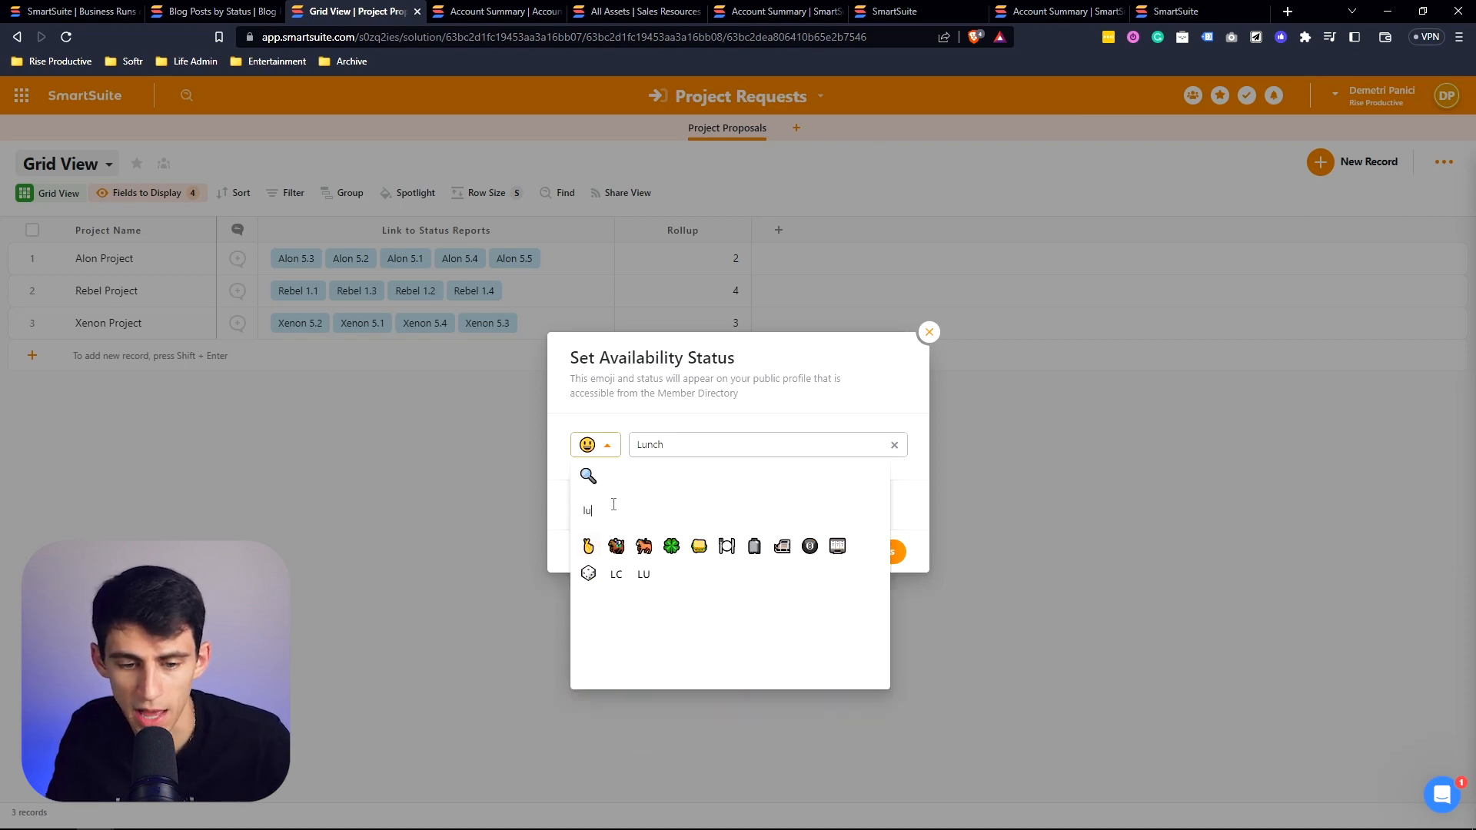
click(589, 546)
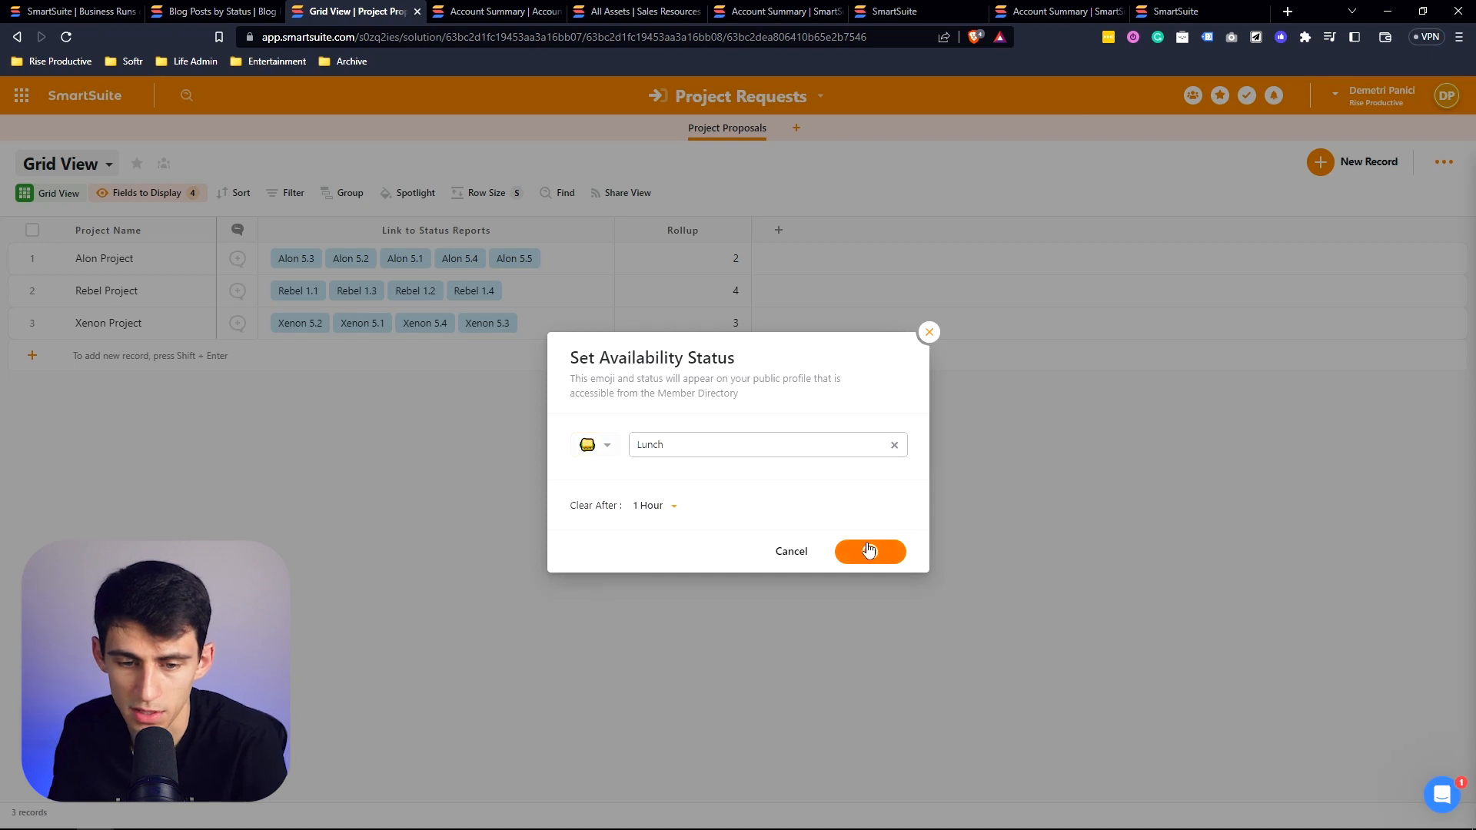
click(872, 551)
Open the member's own entry in the Member Directory and start editing the profile
click(1260, 192)
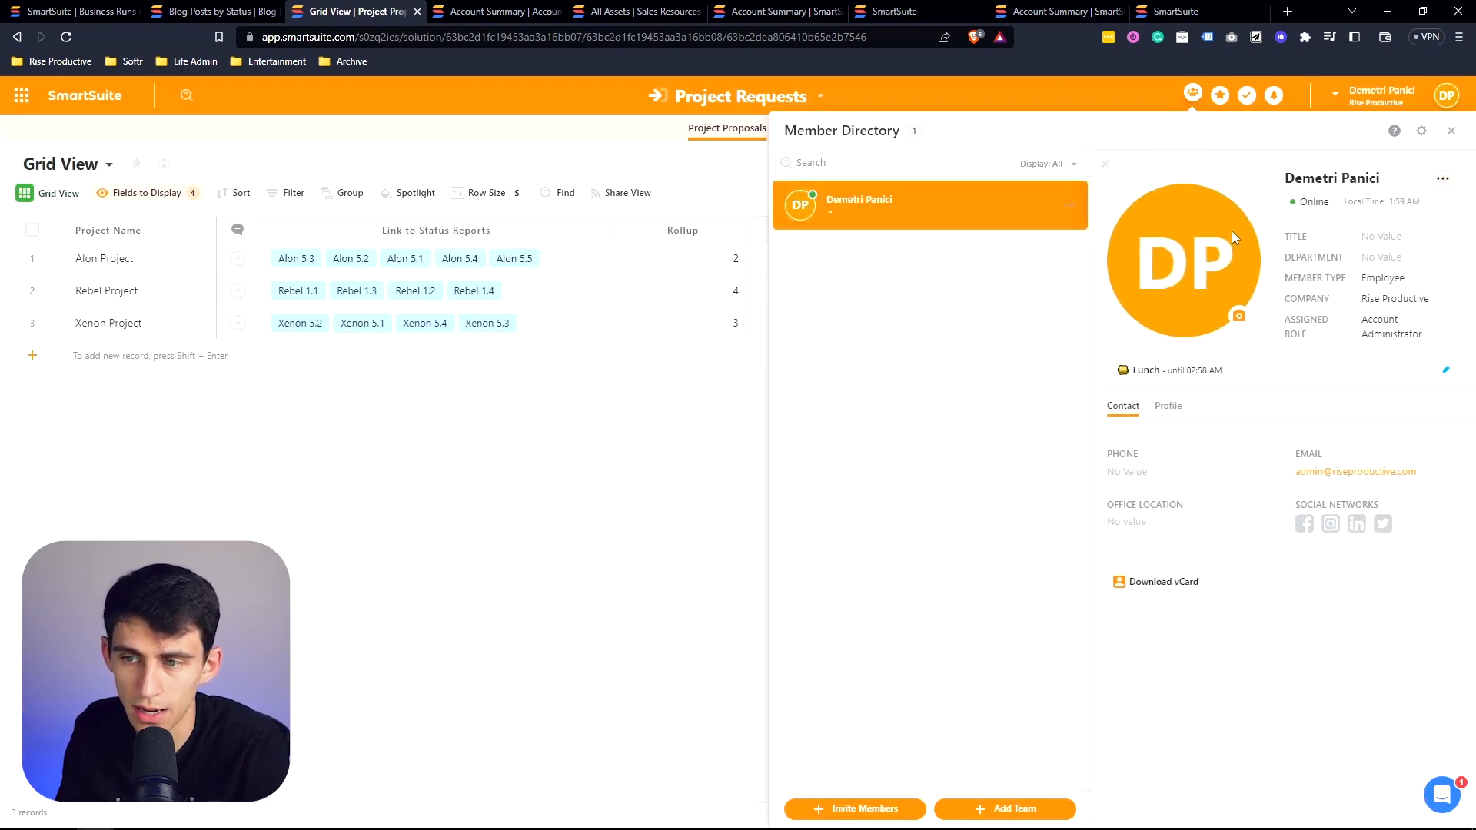
click(1453, 179)
click(1371, 219)
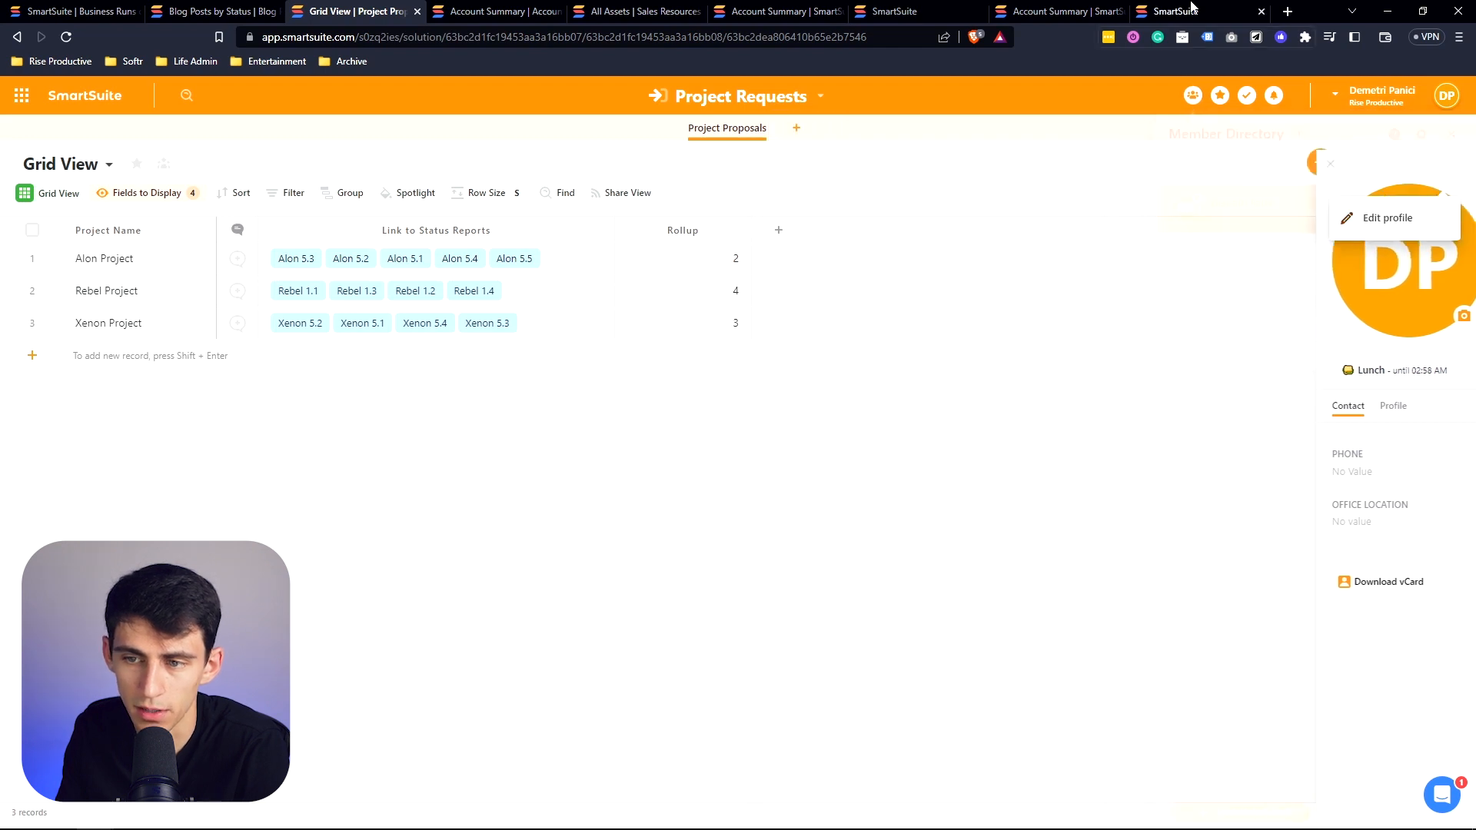
Take a webcam photo and upload it as the new profile picture
click(519, 416)
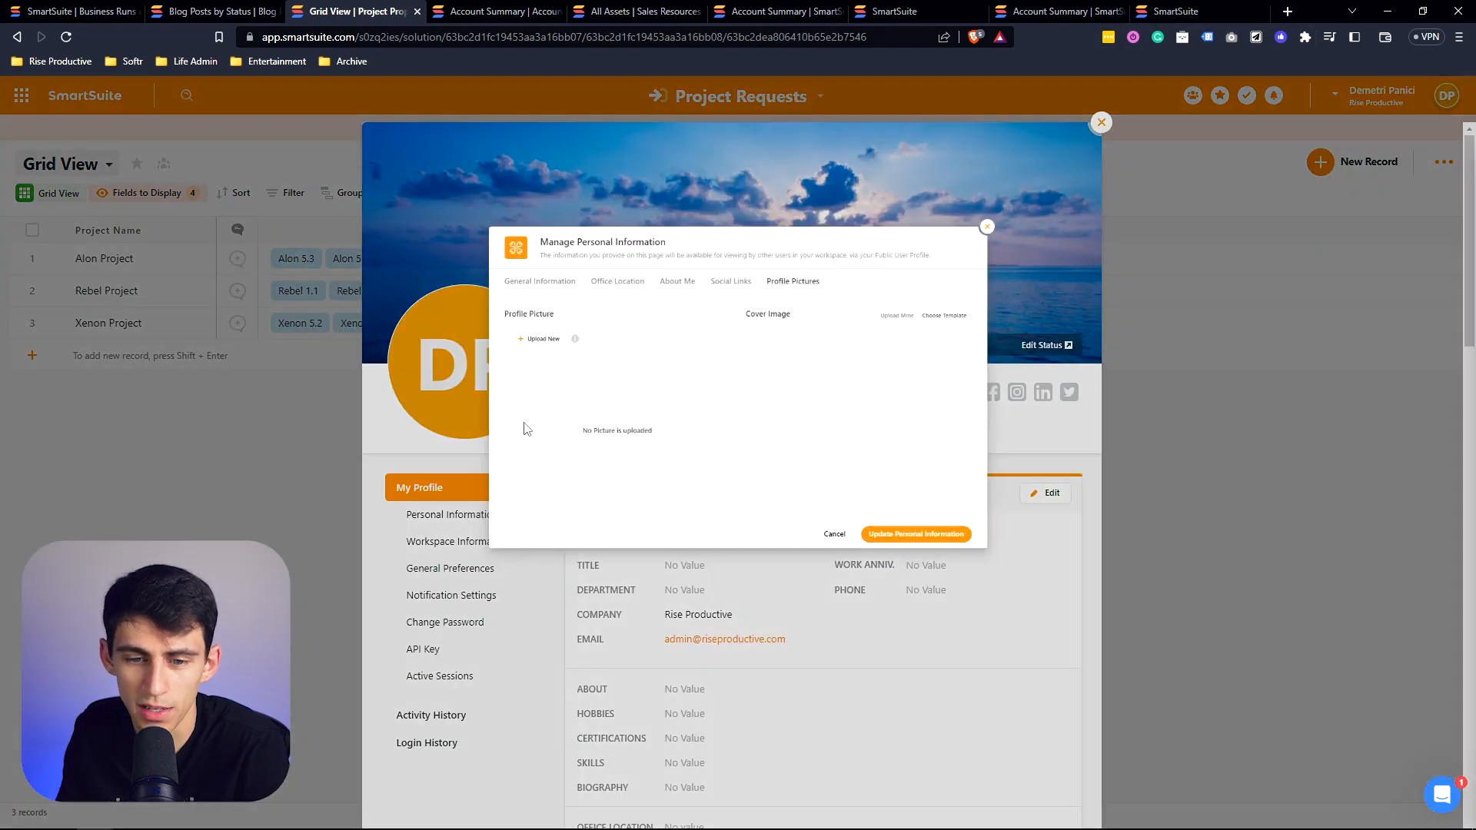
click(550, 388)
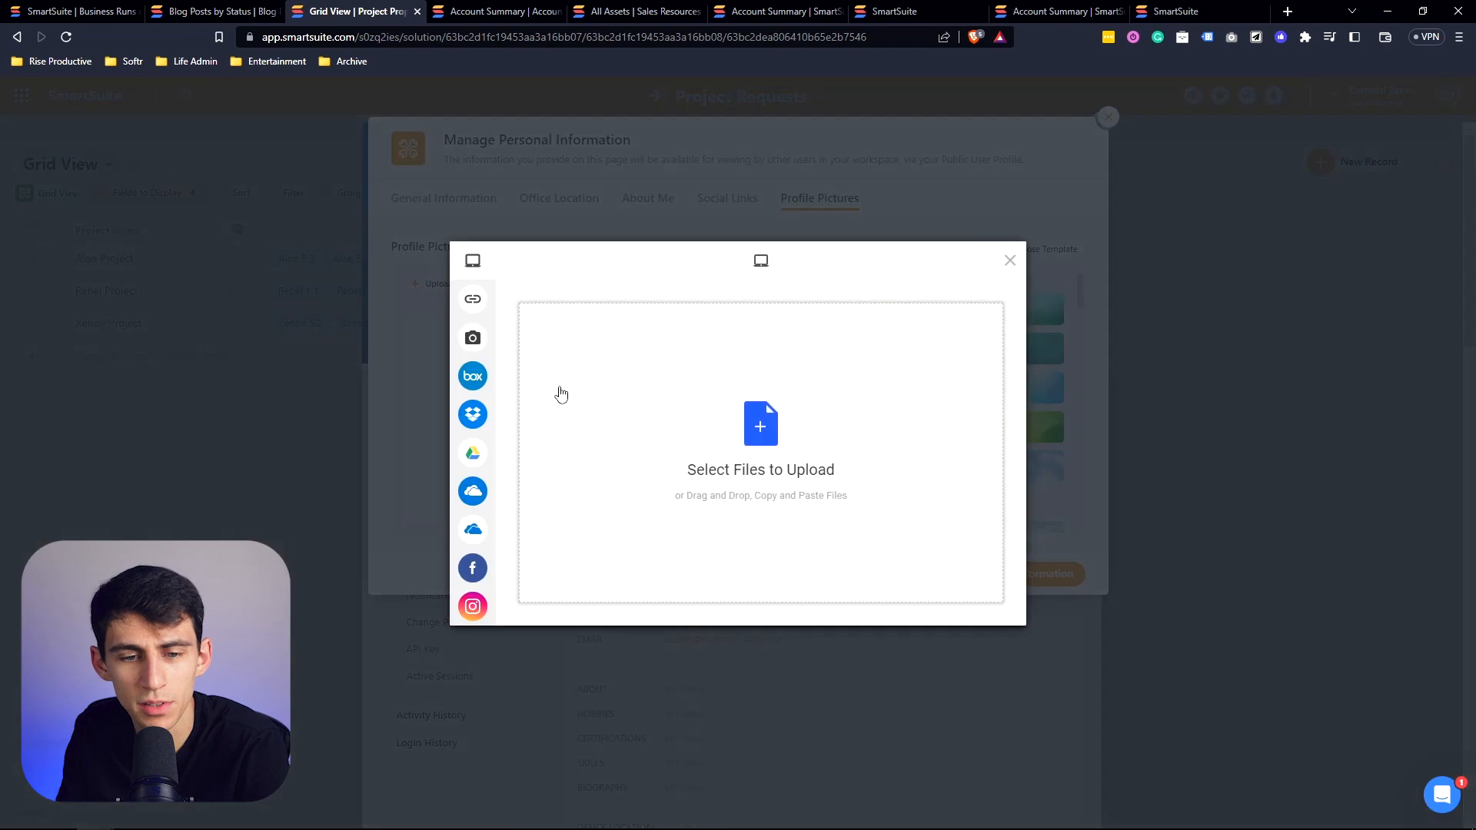
click(480, 339)
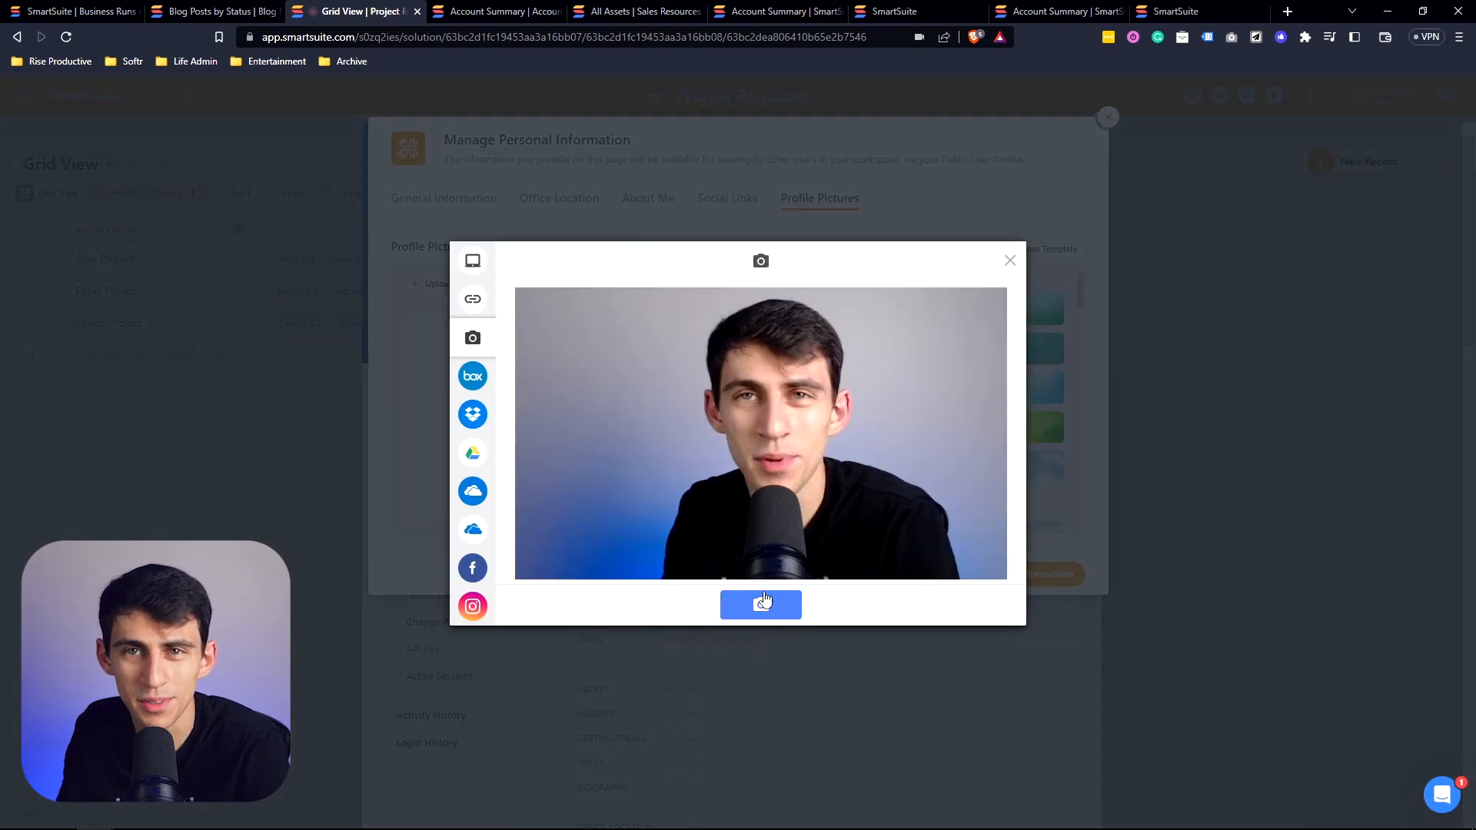
click(774, 609)
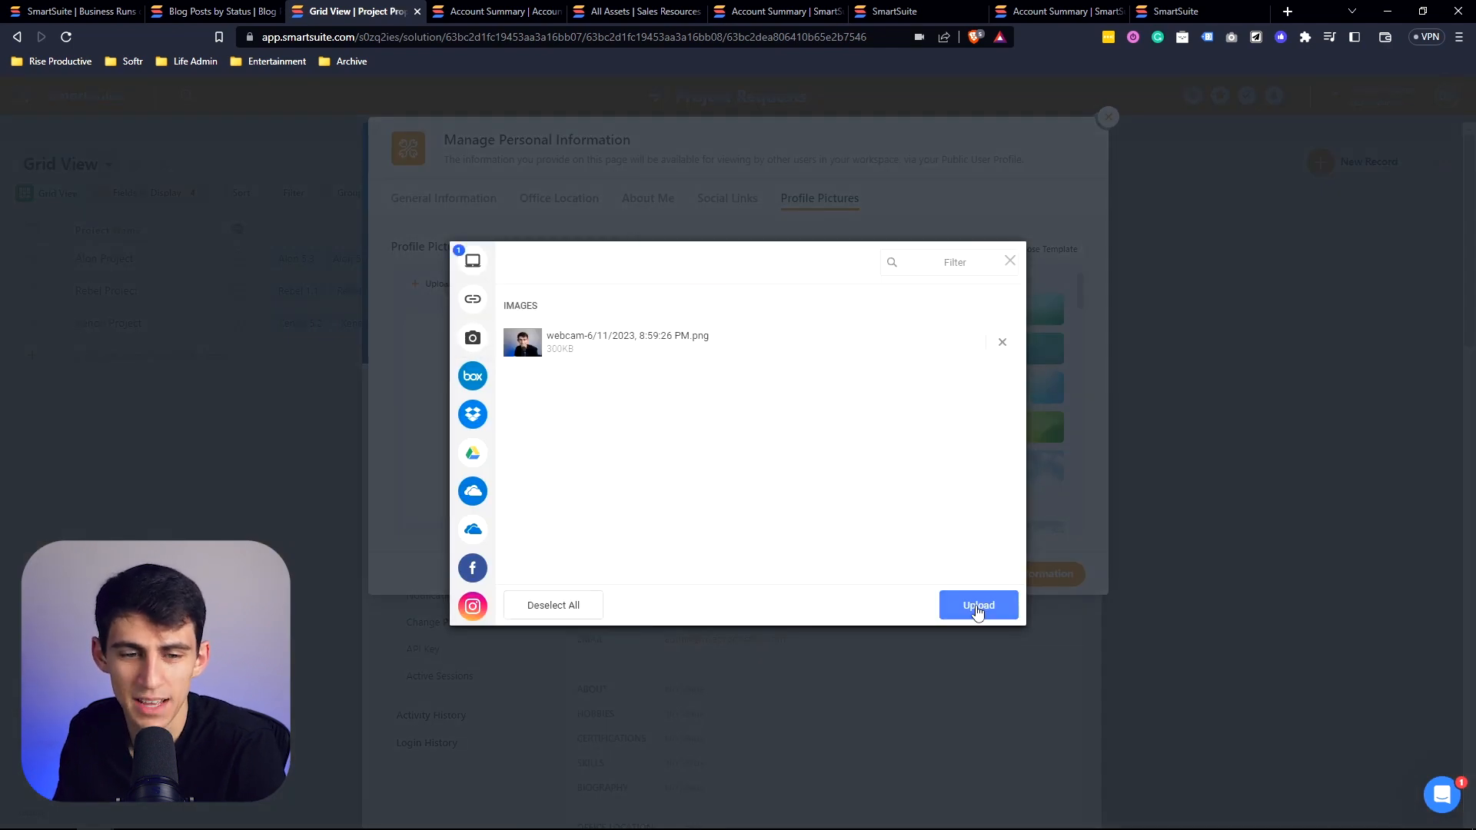
click(977, 604)
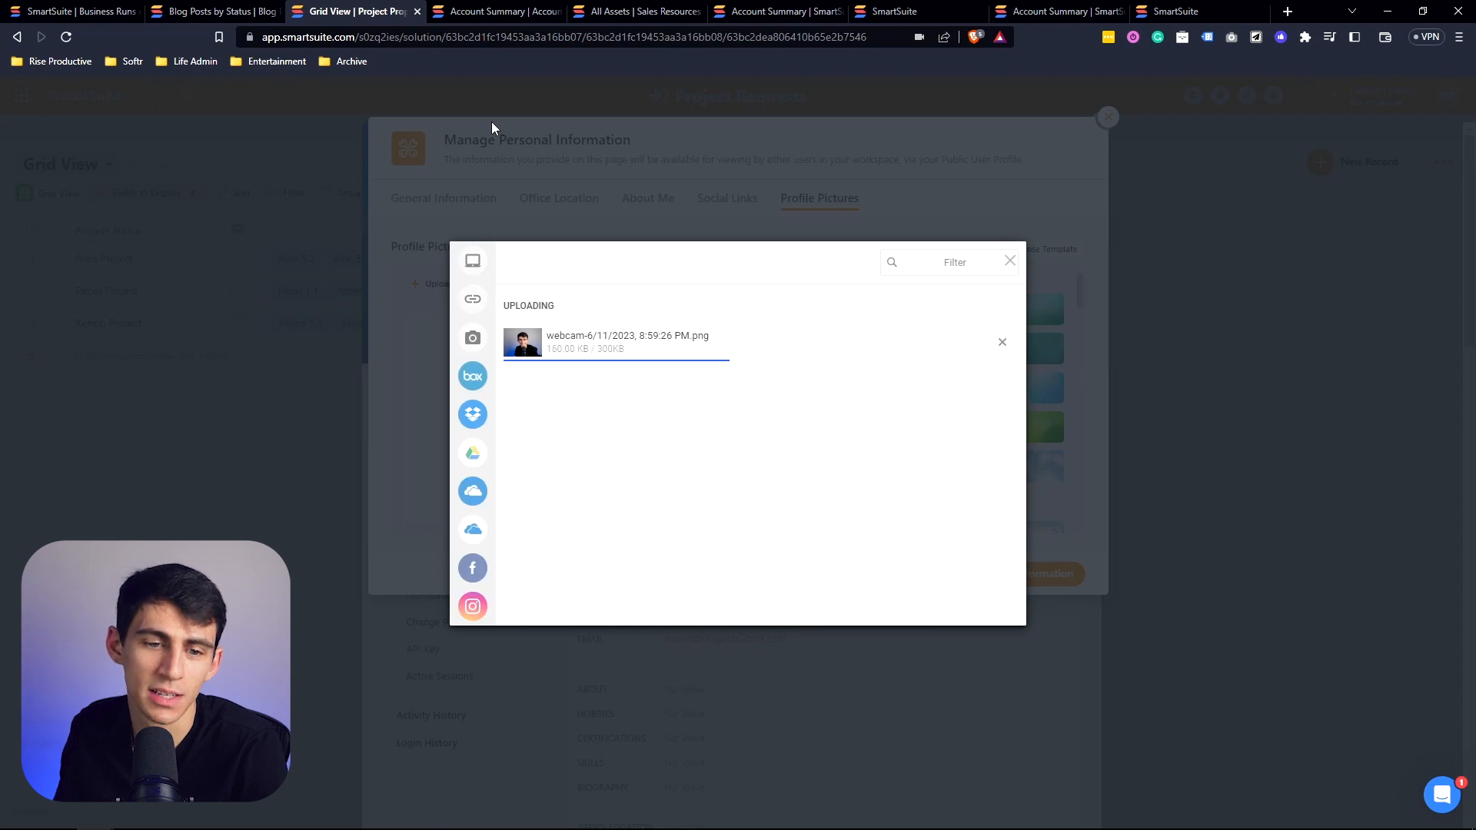
Choose the first Abstract template, teal with light rays, as the cover image and update the personal information
mouse_move(479, 424)
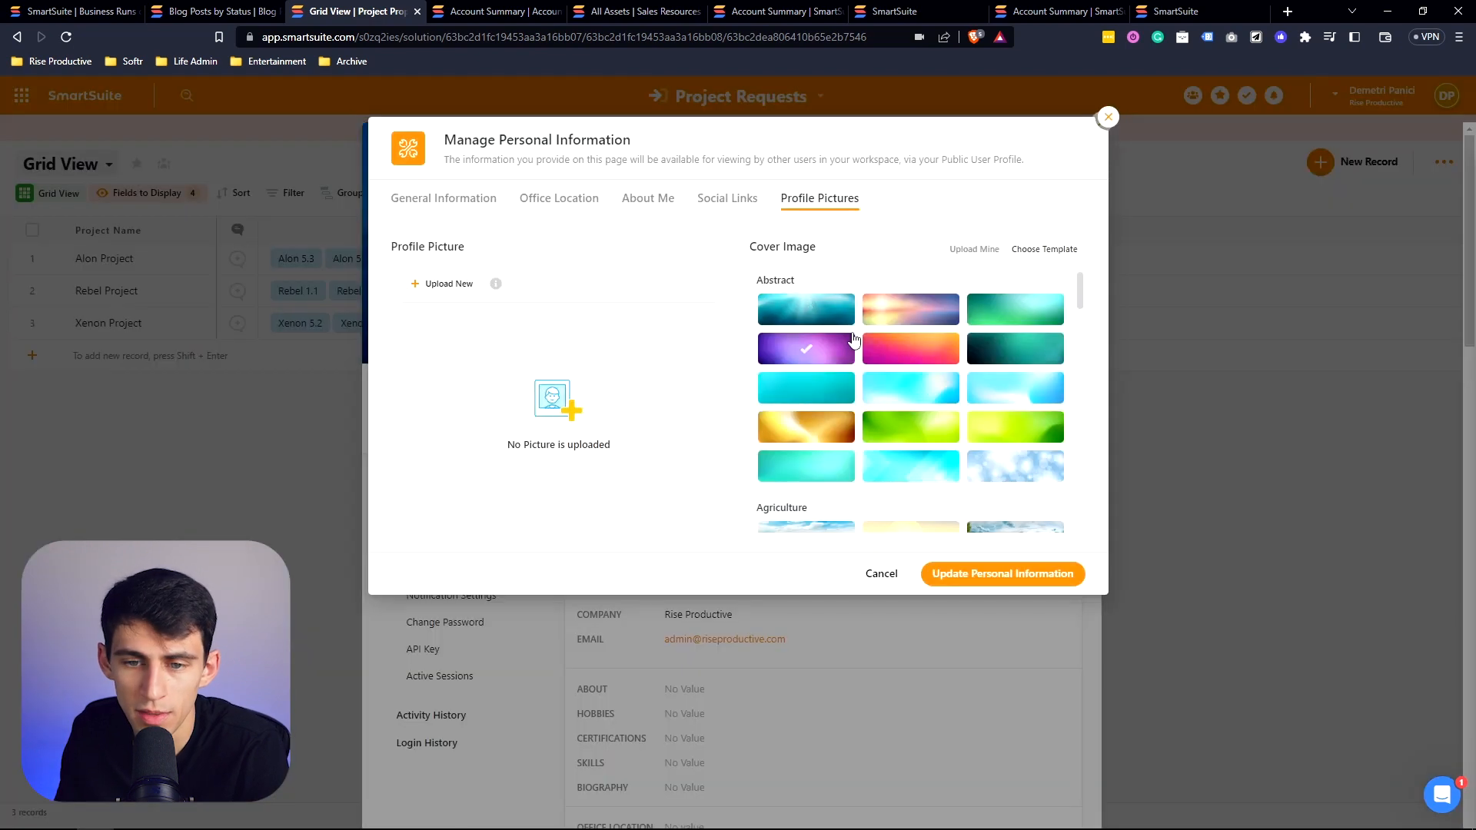
scroll(855, 330, down, 1)
scroll(832, 337, up, 1)
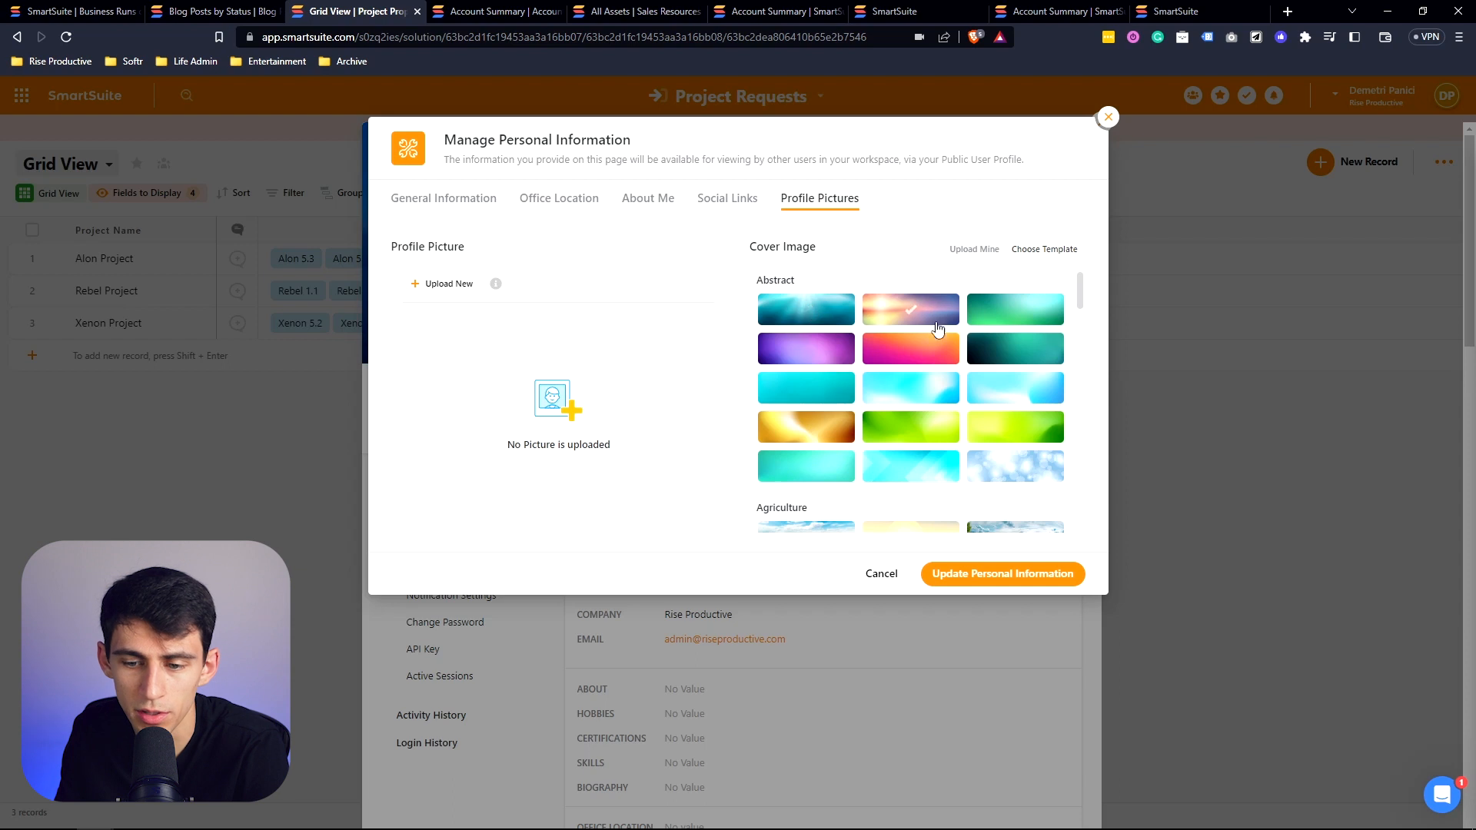
click(805, 313)
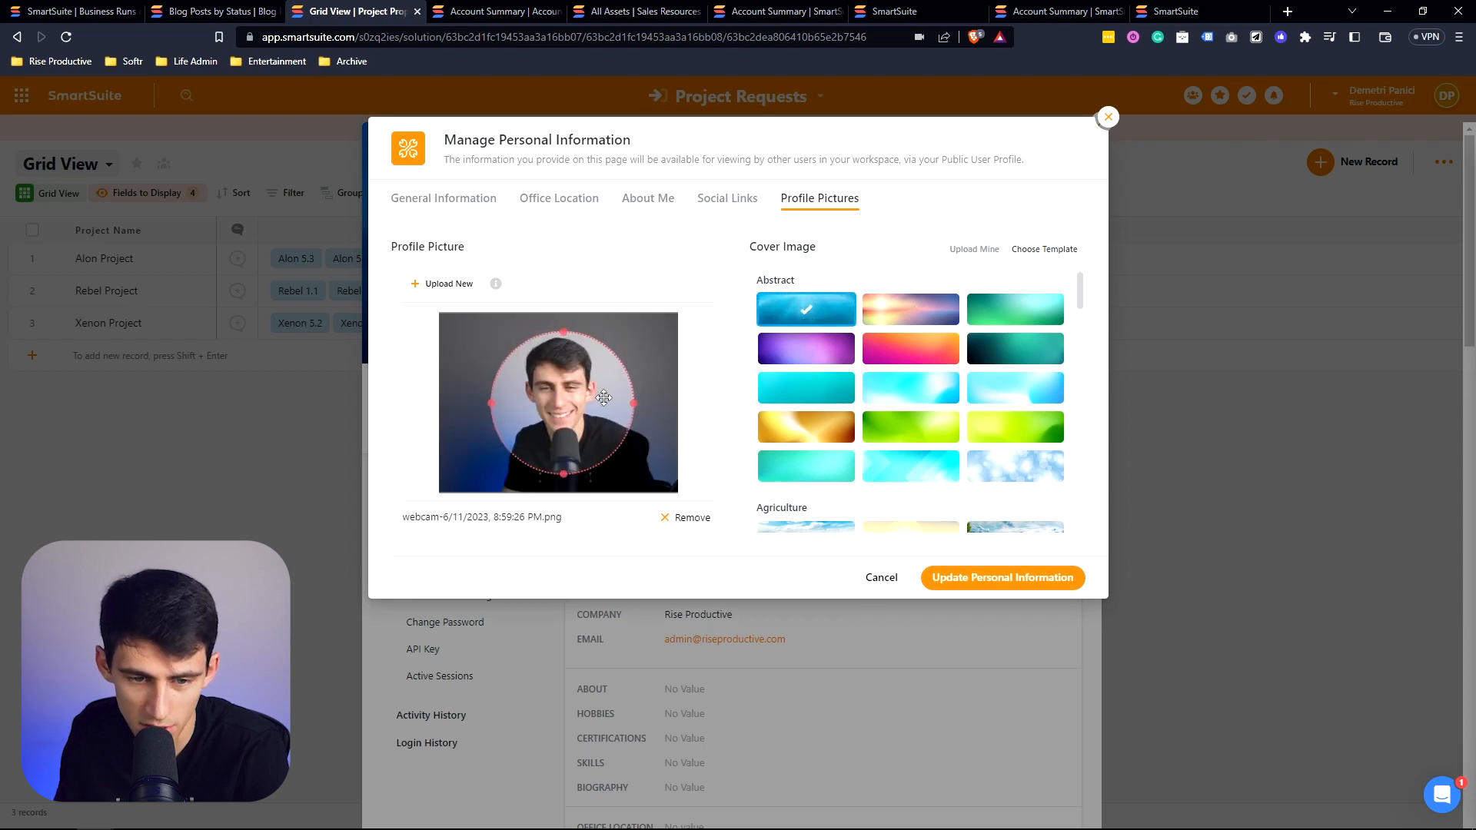
click(1002, 577)
Edit the personal information, setting the title to Video Guy and the department to Marketing
mouse_move(655, 242)
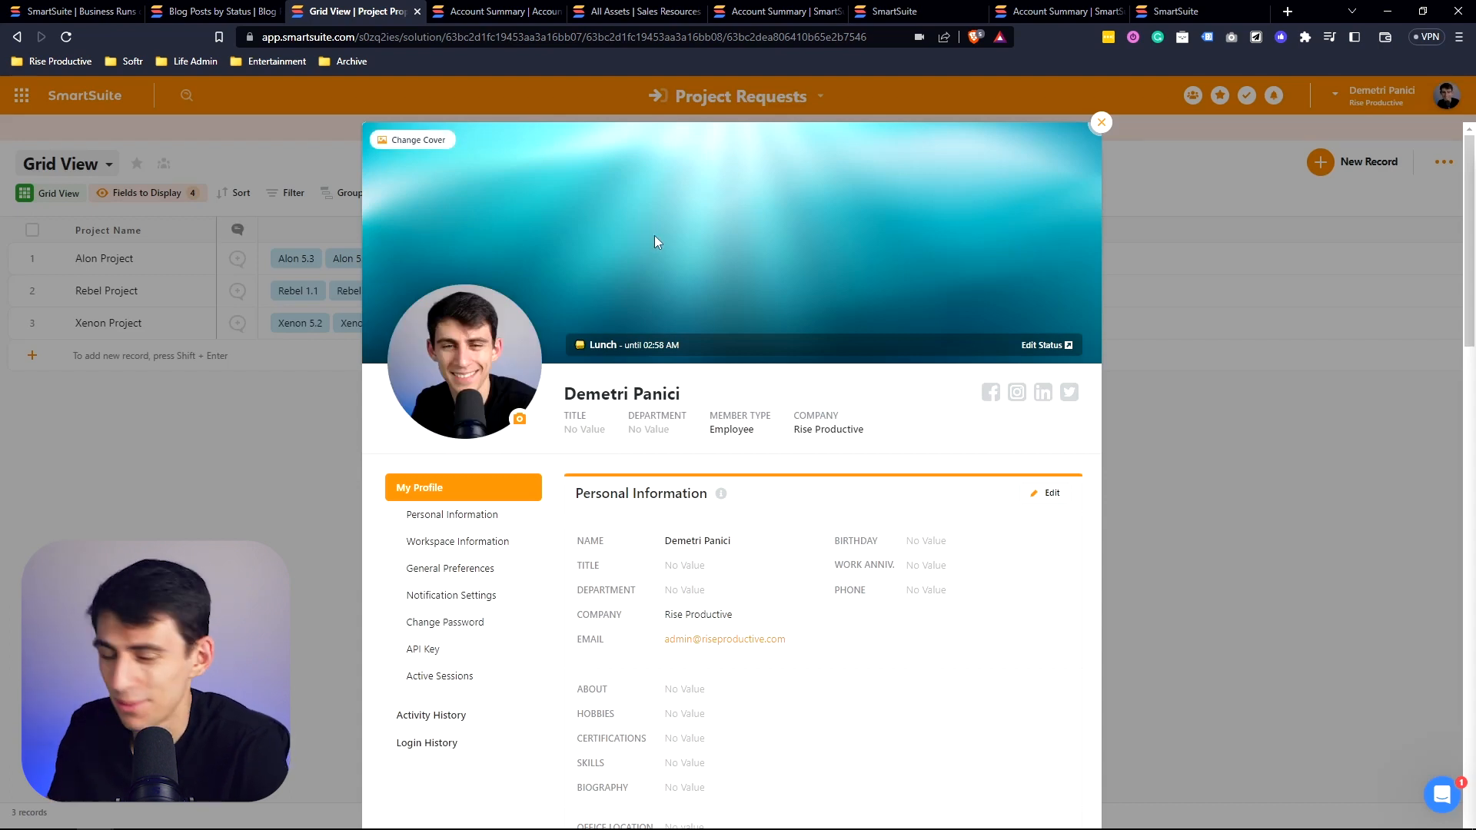
scroll(449, 500, down, 1)
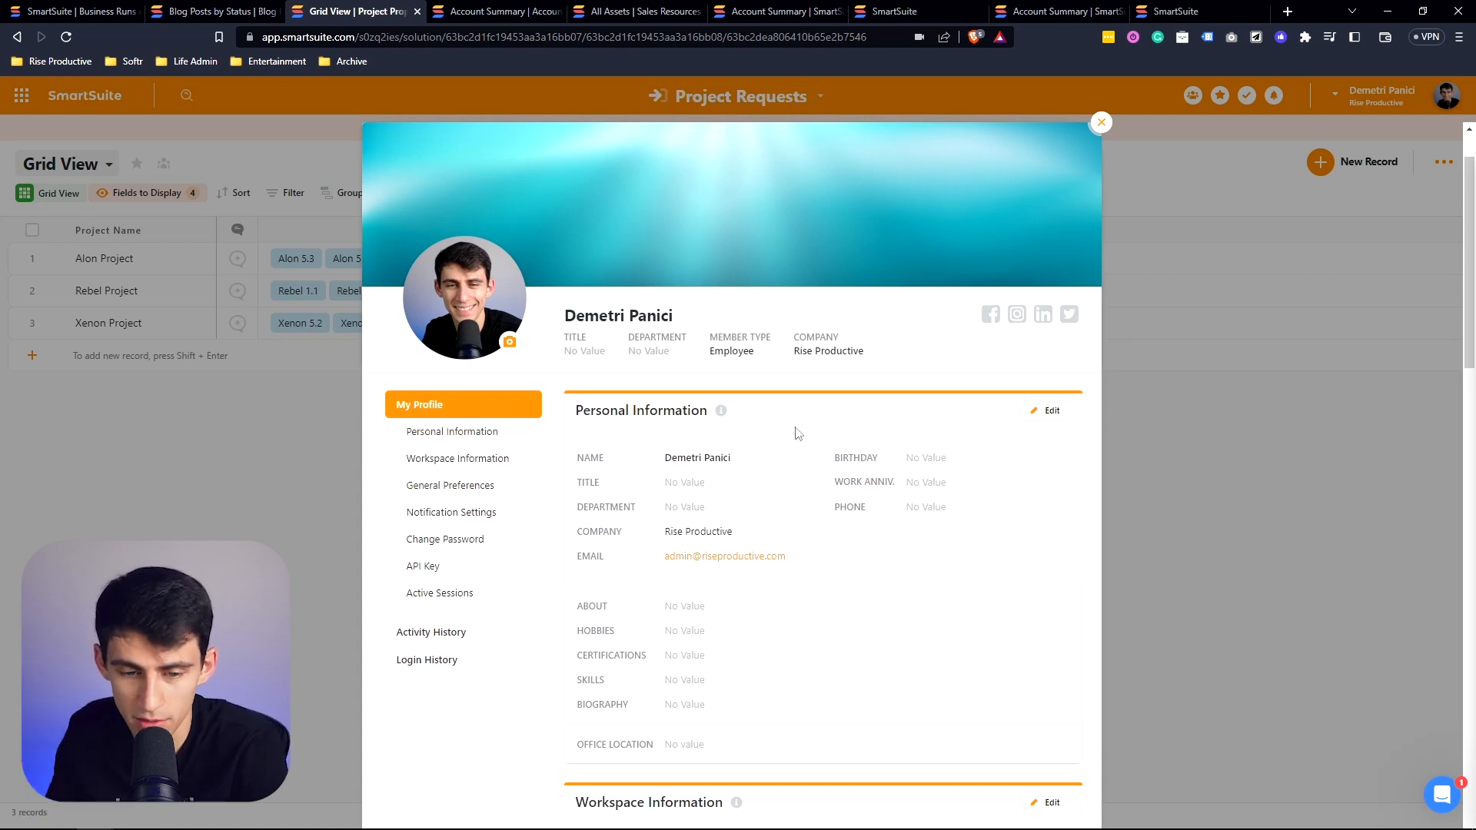
click(1032, 416)
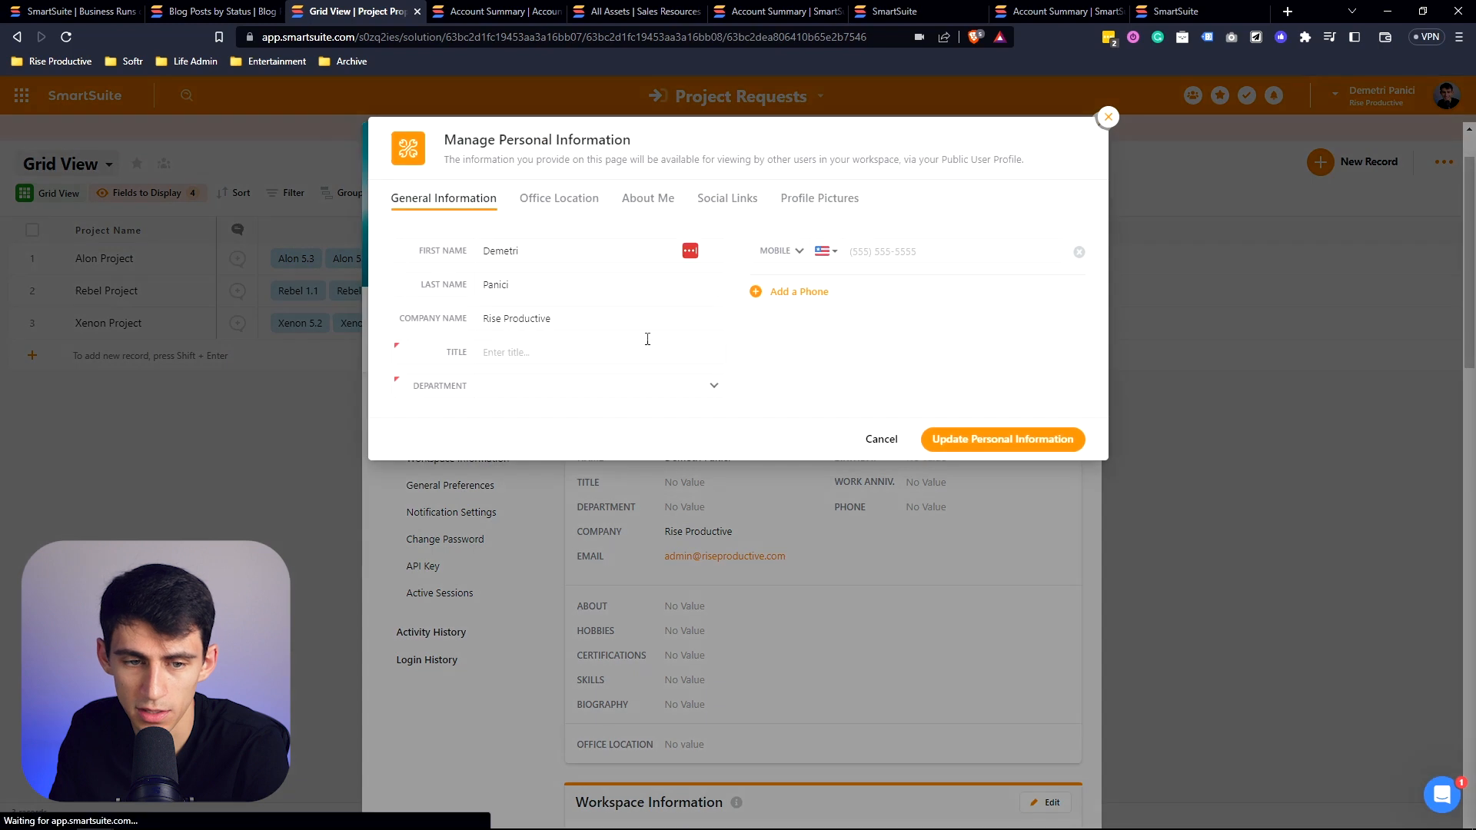
click(587, 343)
text(Video Guy)
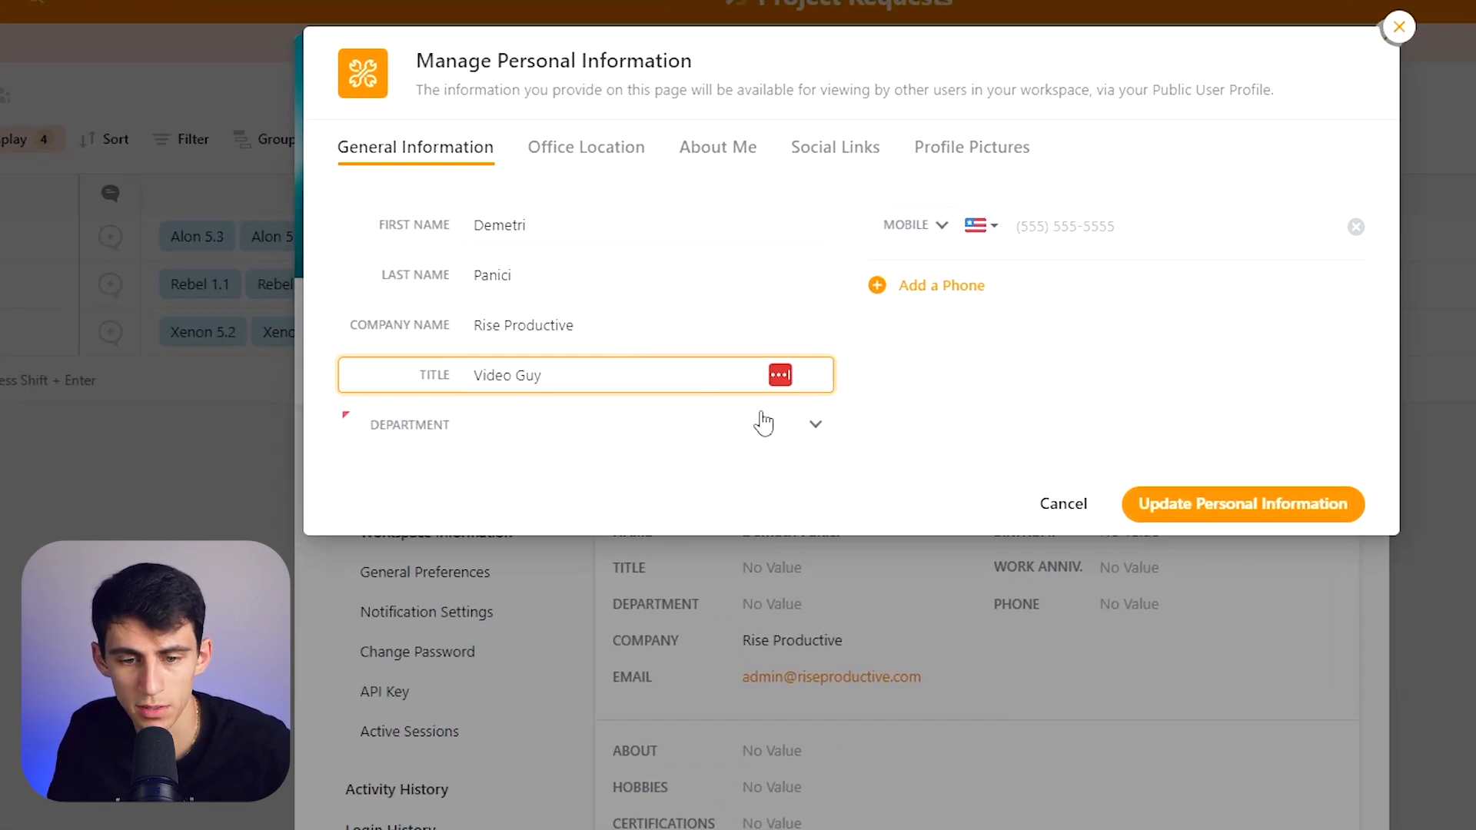
click(734, 424)
text(marke)
click(480, 522)
Try entering a US mobile phone number in the general information, and select the entered digits
click(1075, 230)
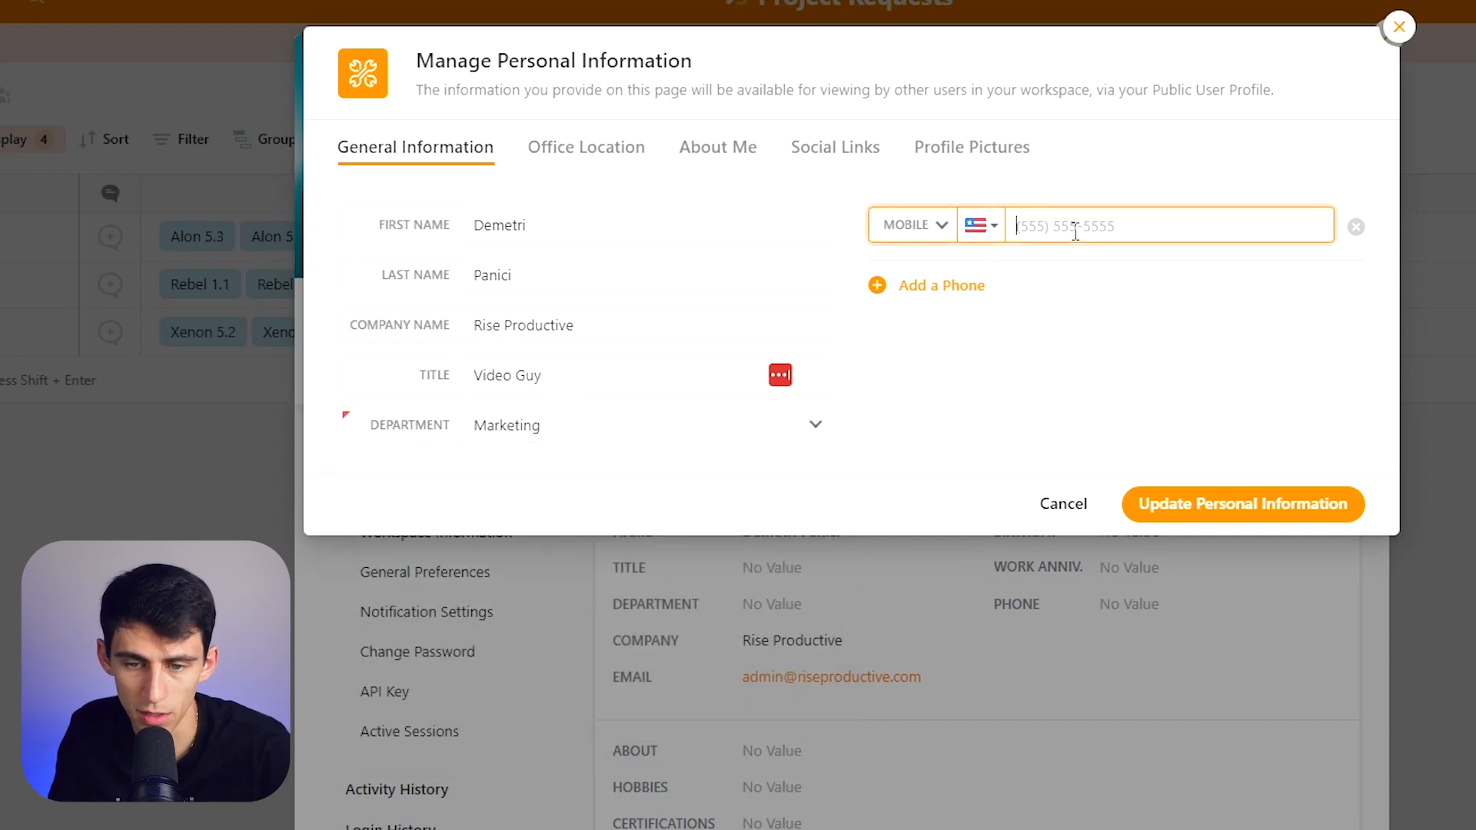
text(555555555)
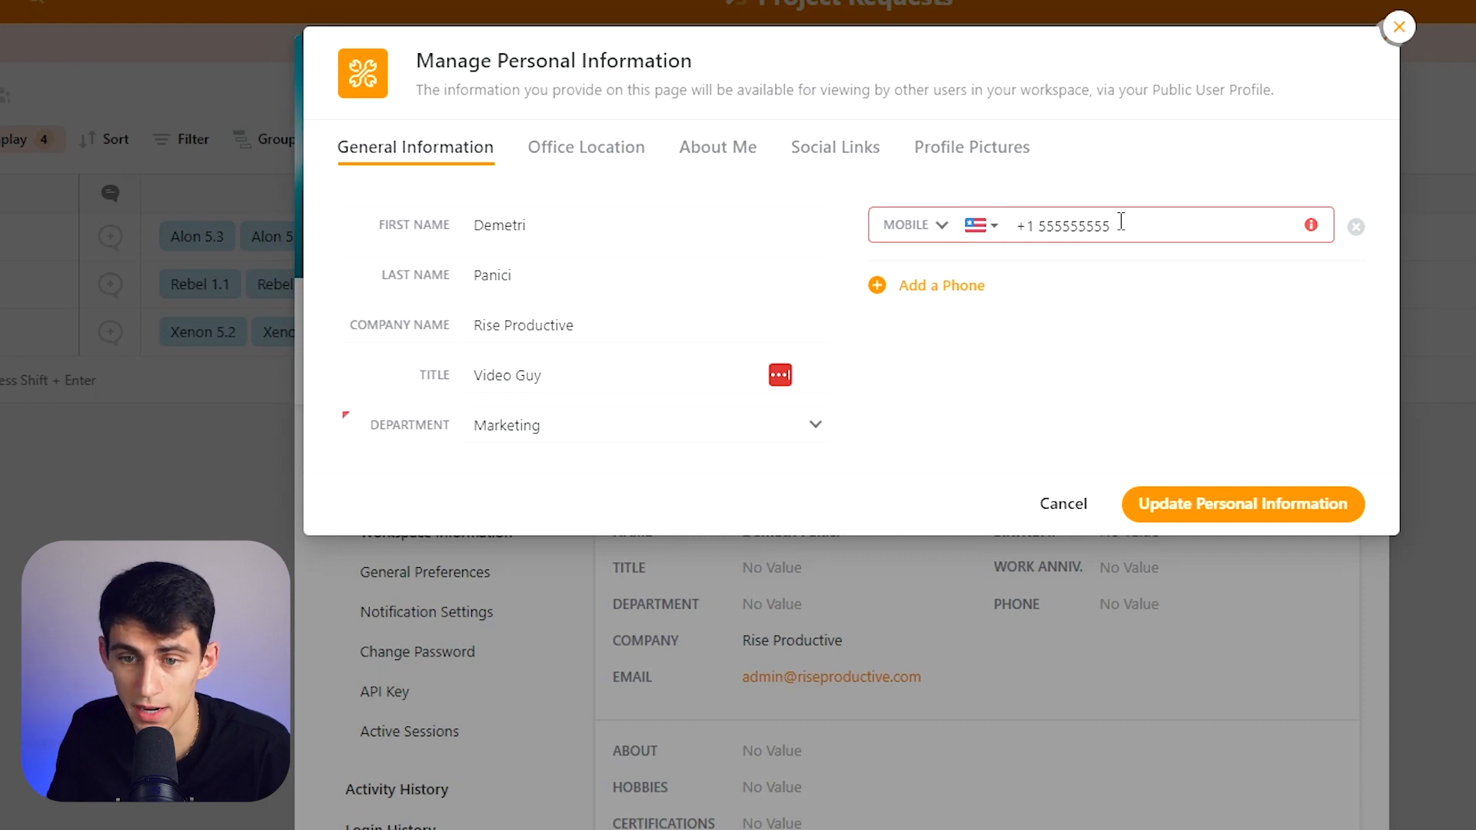
double_click(1096, 228)
Enter the beginning of the city name in the office location details
click(569, 153)
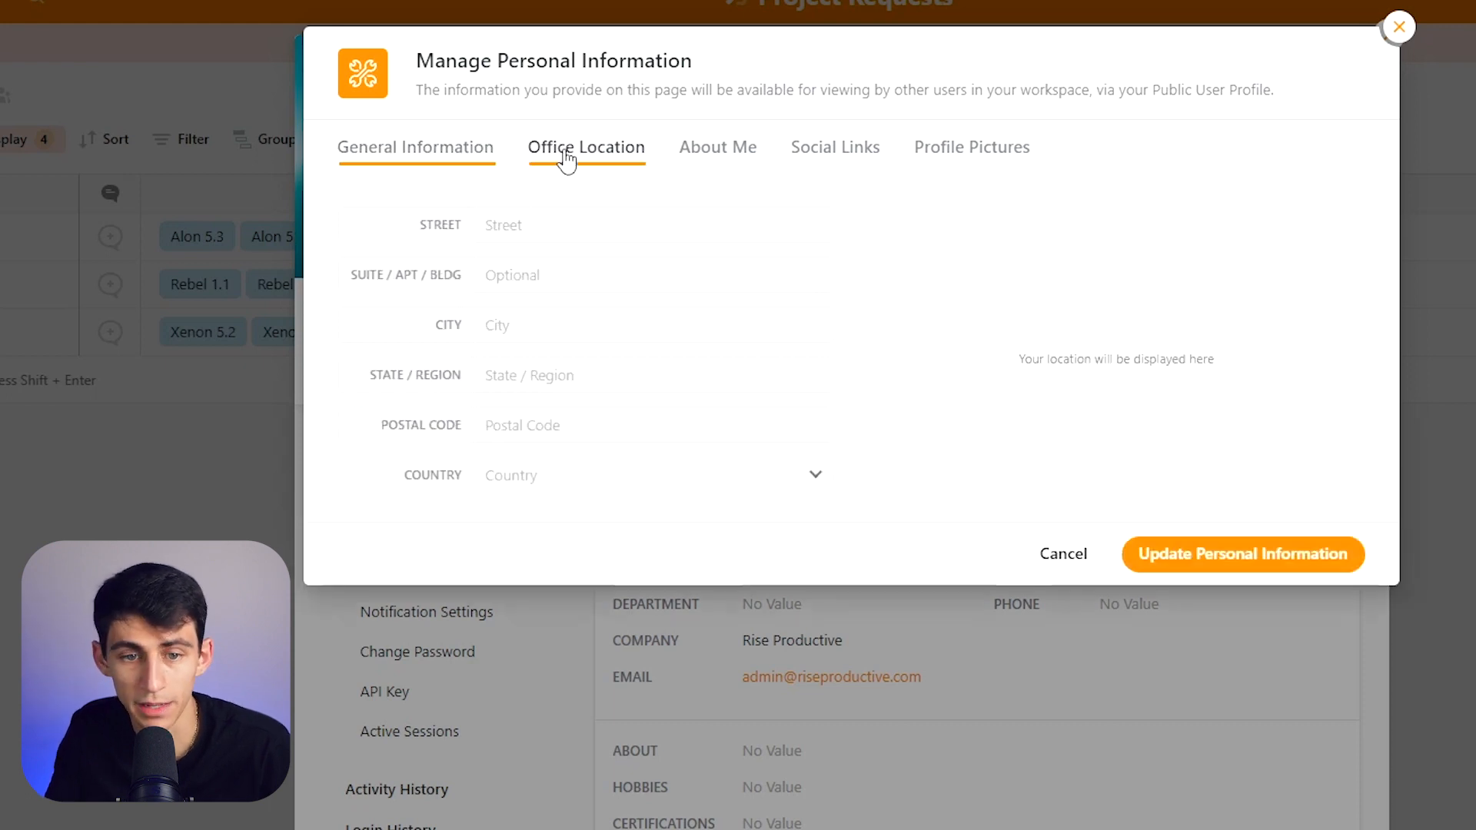
click(507, 324)
text(C)
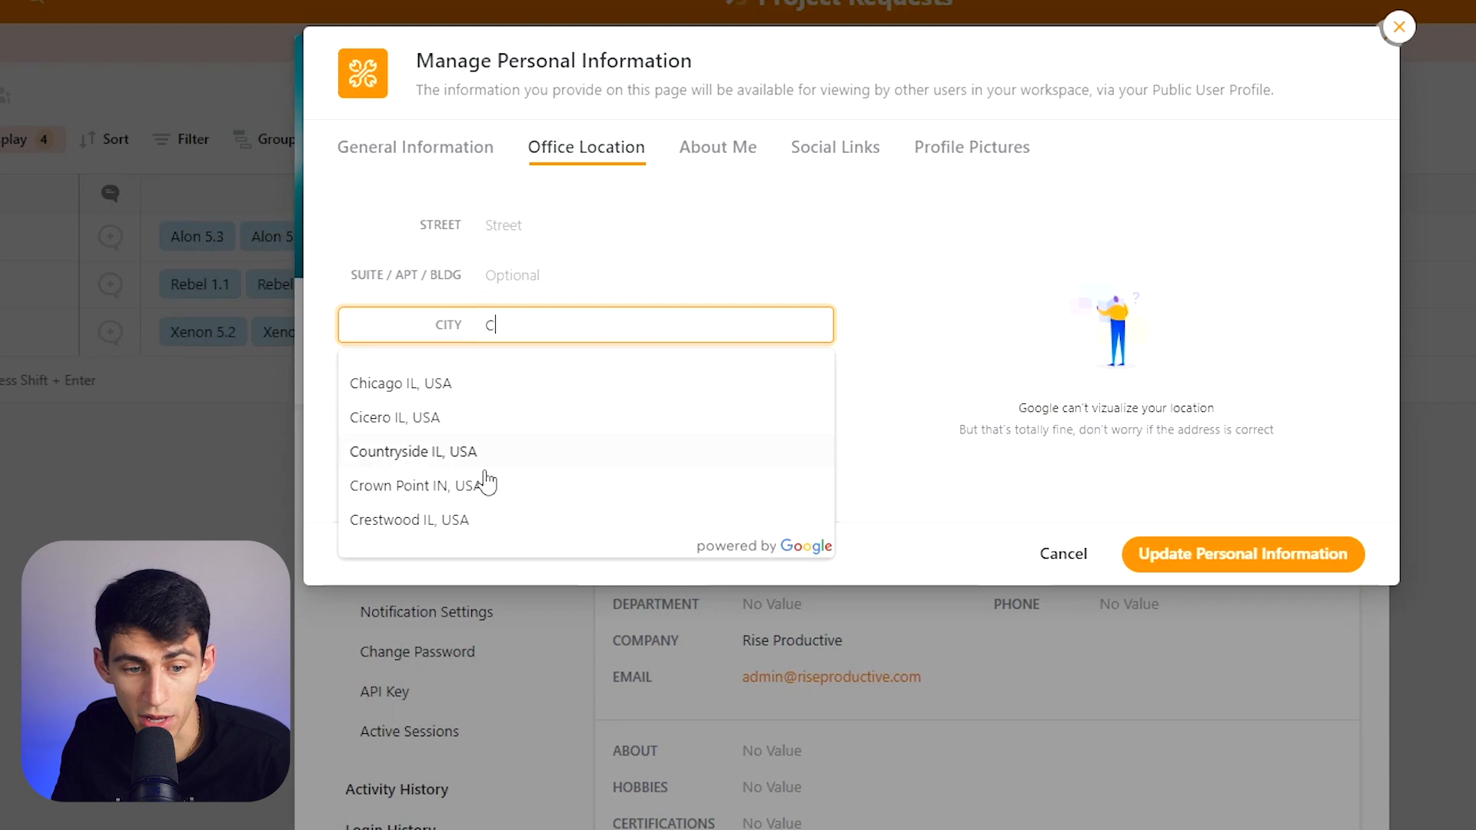
text(hic)
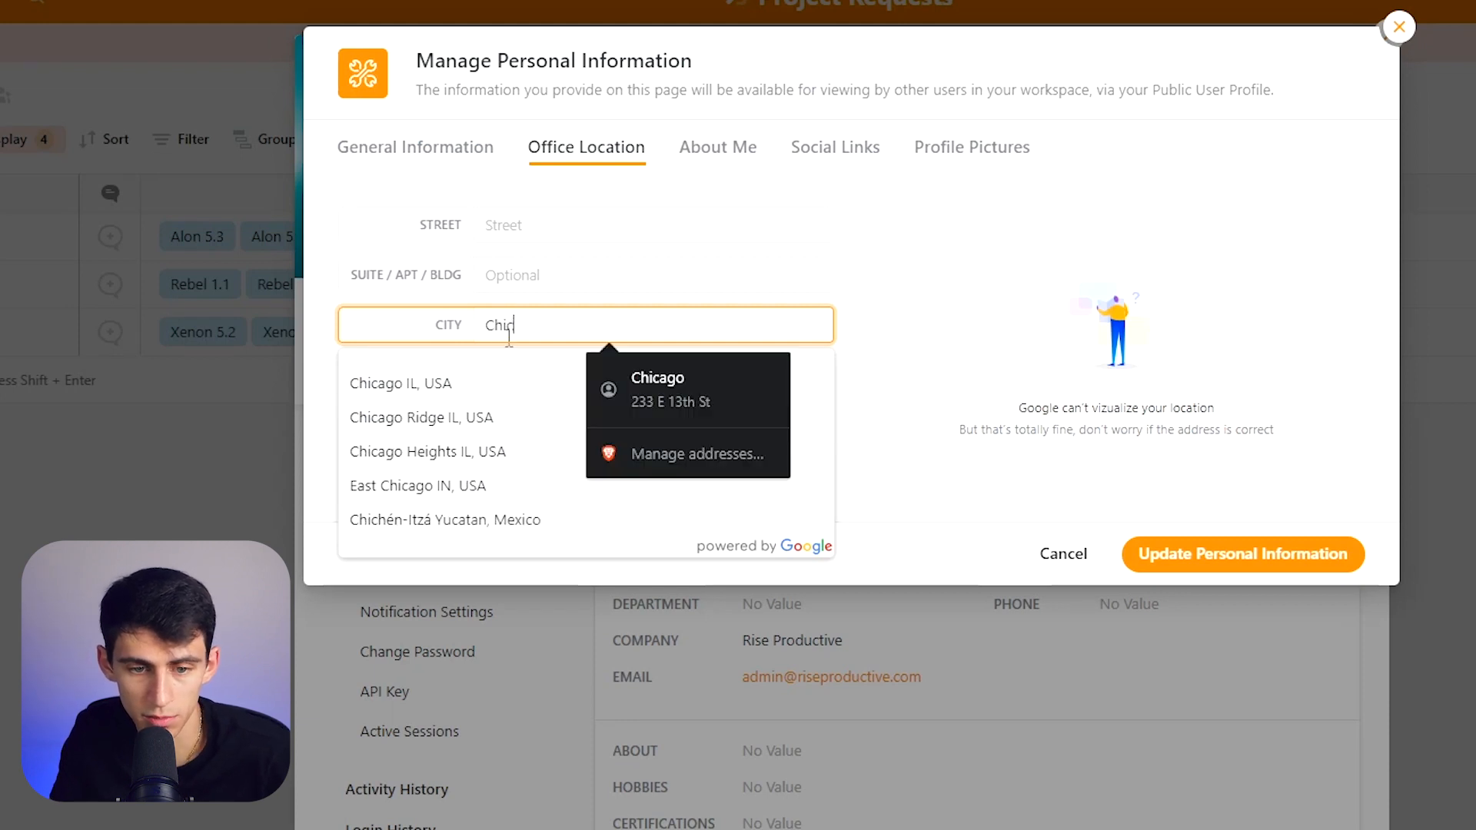
Set the birthday month and day in the About Me details
click(714, 150)
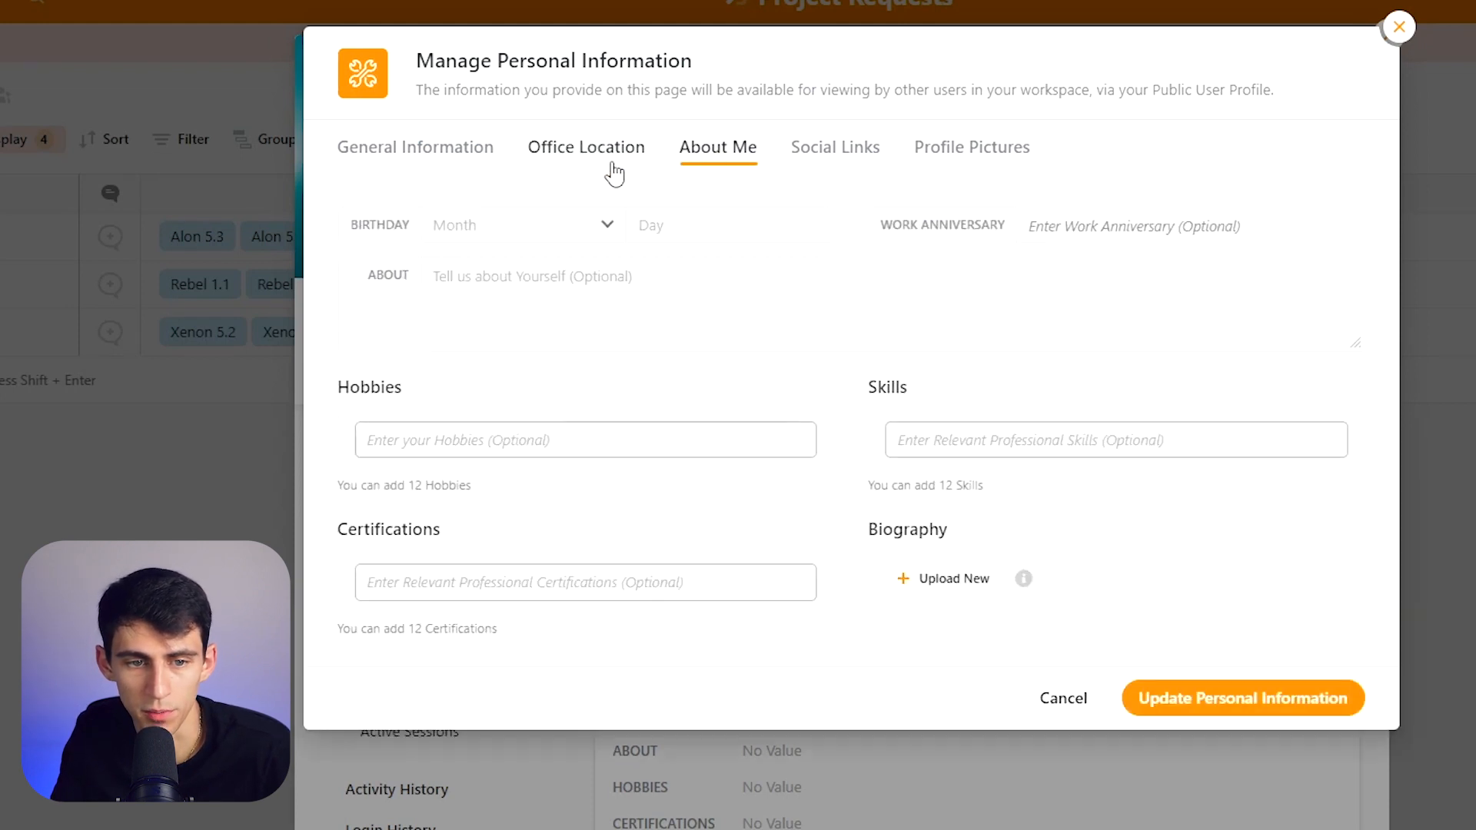
click(604, 231)
click(541, 322)
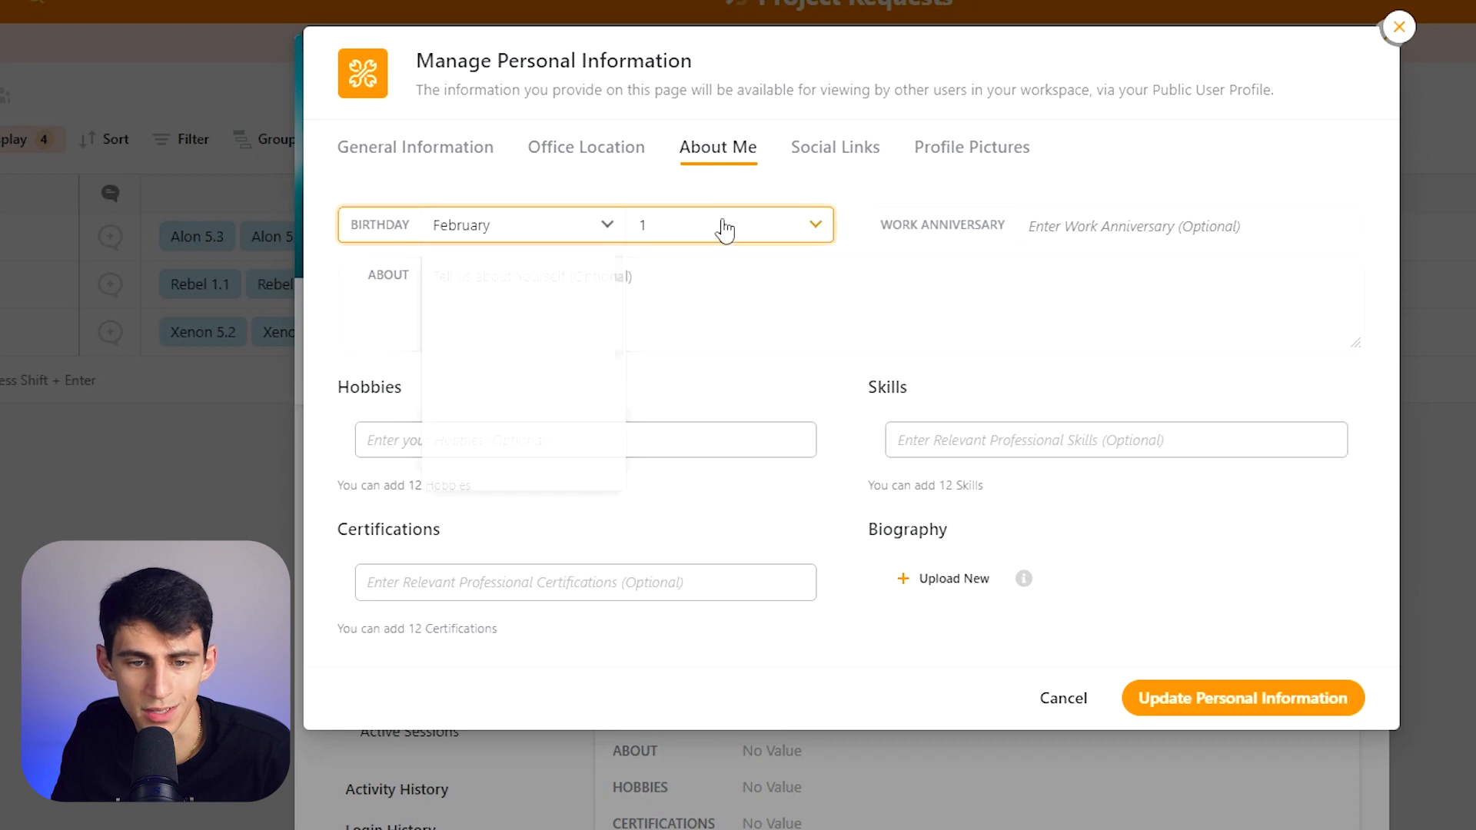
click(718, 228)
scroll(712, 384, down, 6)
click(686, 424)
Add the hobbies Running, Cooking, Cleaning and Lifting Heavy Weights
click(623, 438)
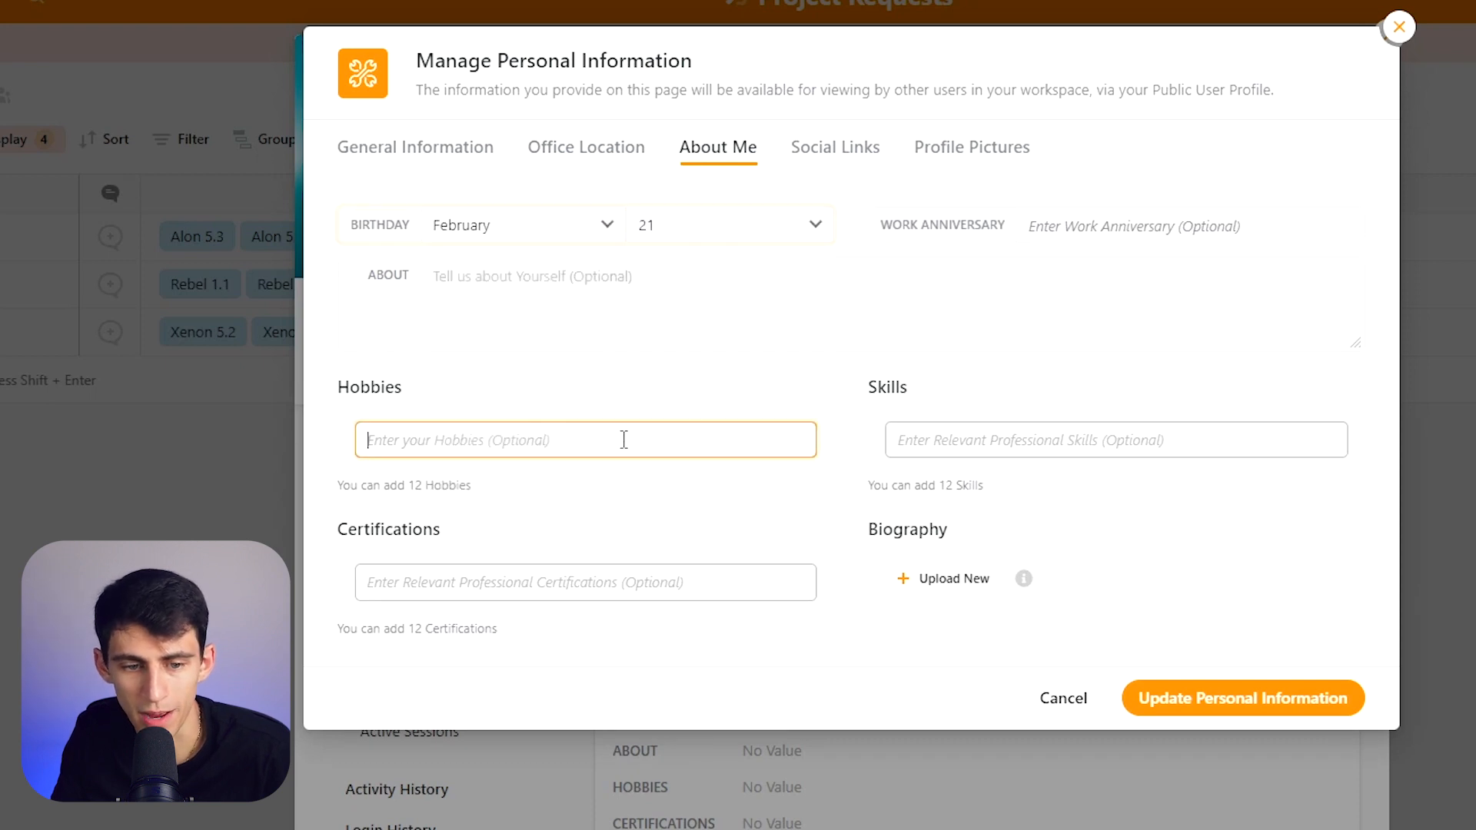
text(Running)
key(Return)
text(Cooking)
key(Return)
text(Cleaning)
key(Return)
text(Lifting Heavy Weights)
key(Return)
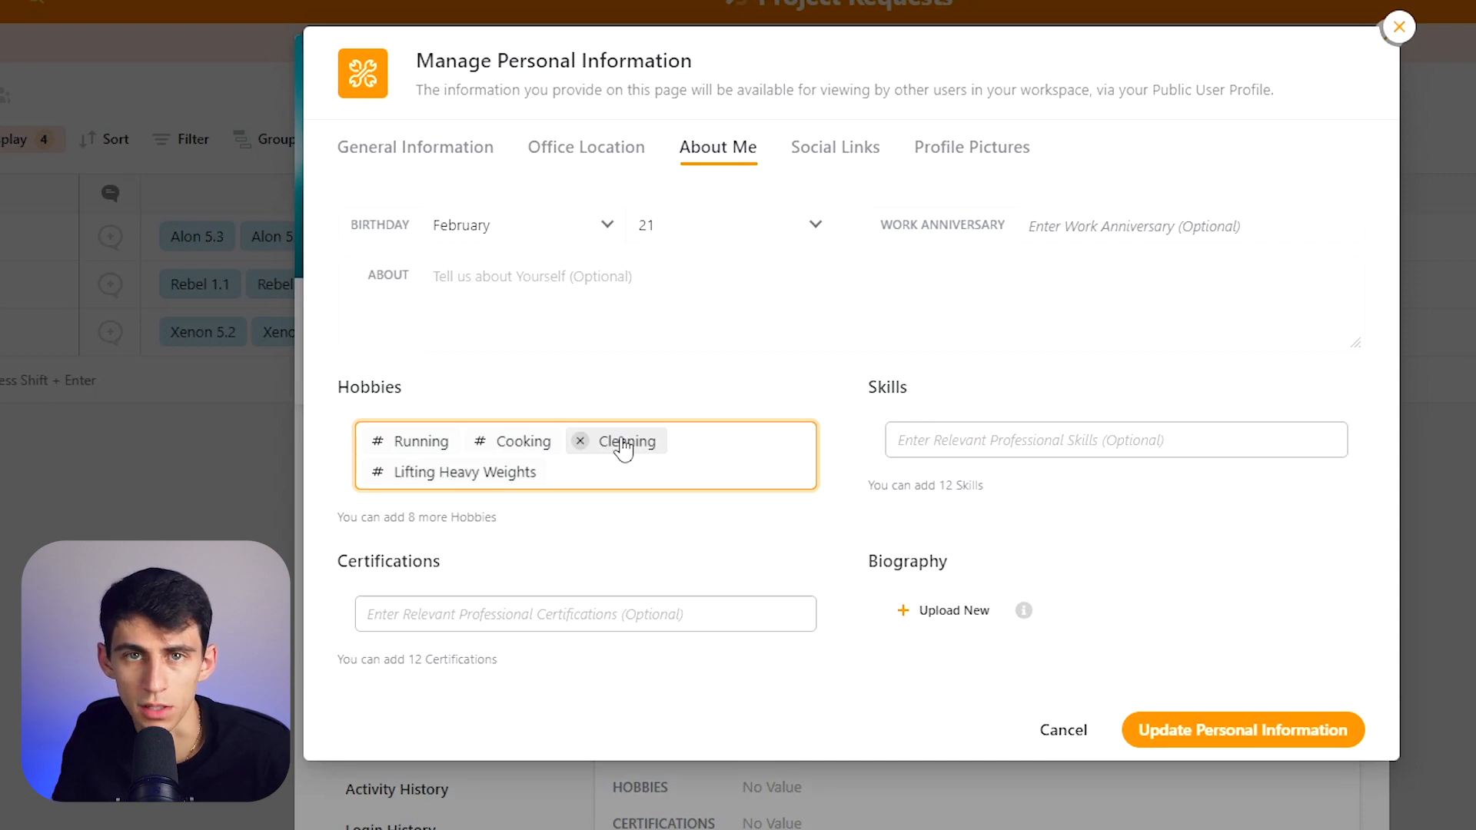
View the file upload options for the biography and close them without adding a file
click(953, 610)
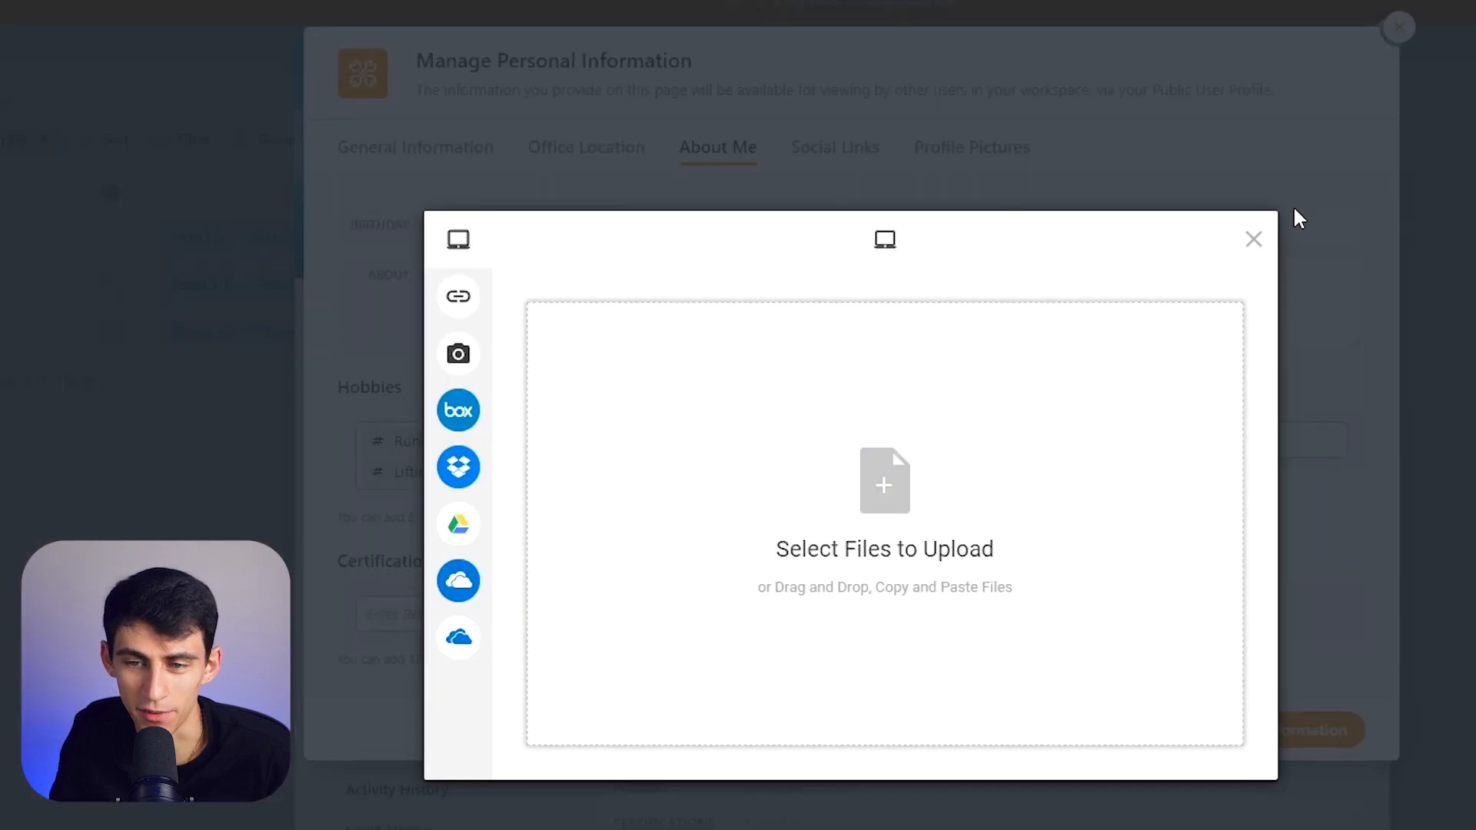
click(1257, 236)
Add Video Editing, Video Production and Audio Production as professional skills
click(1036, 431)
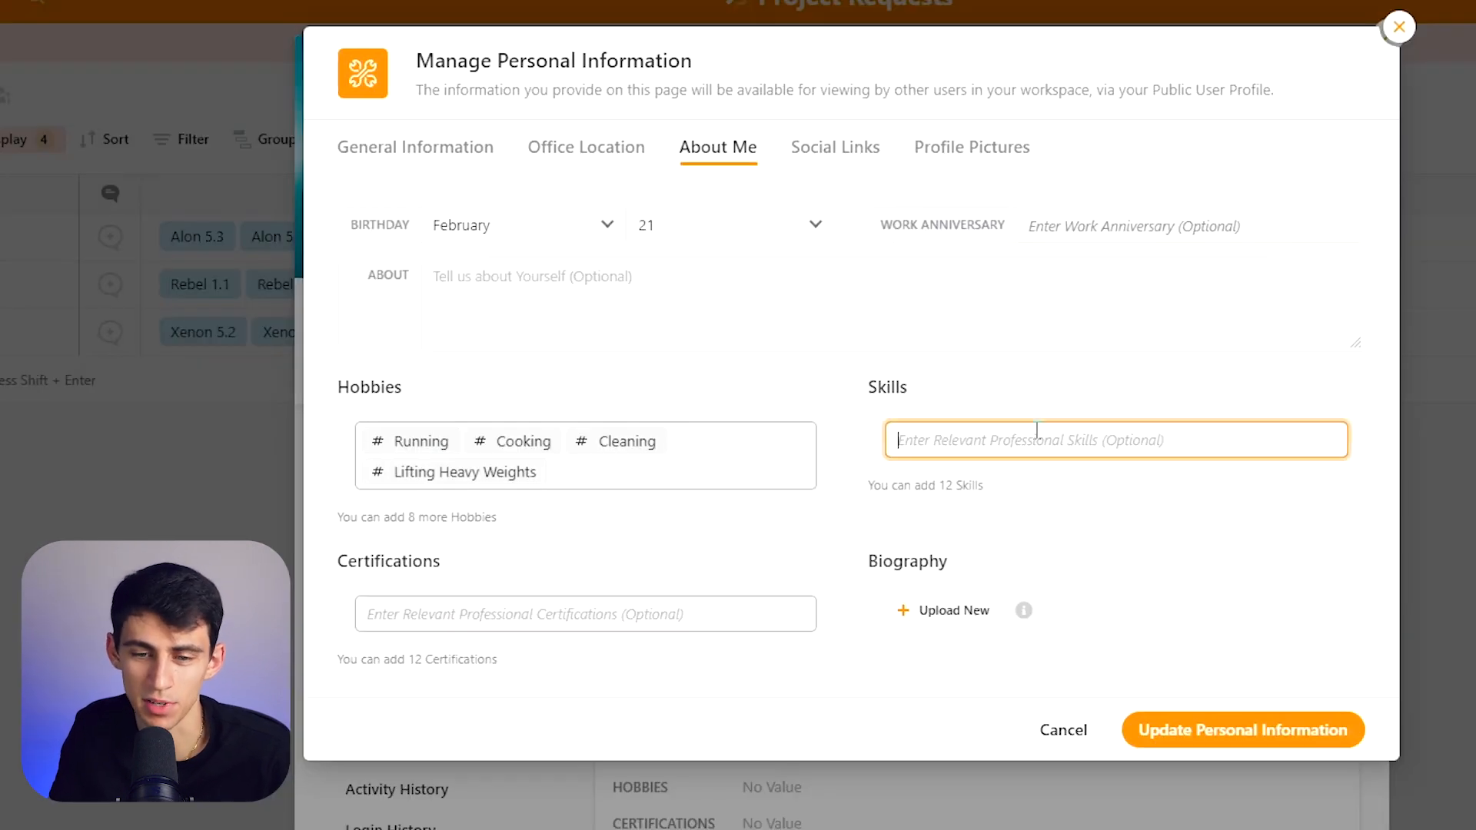
text(V)
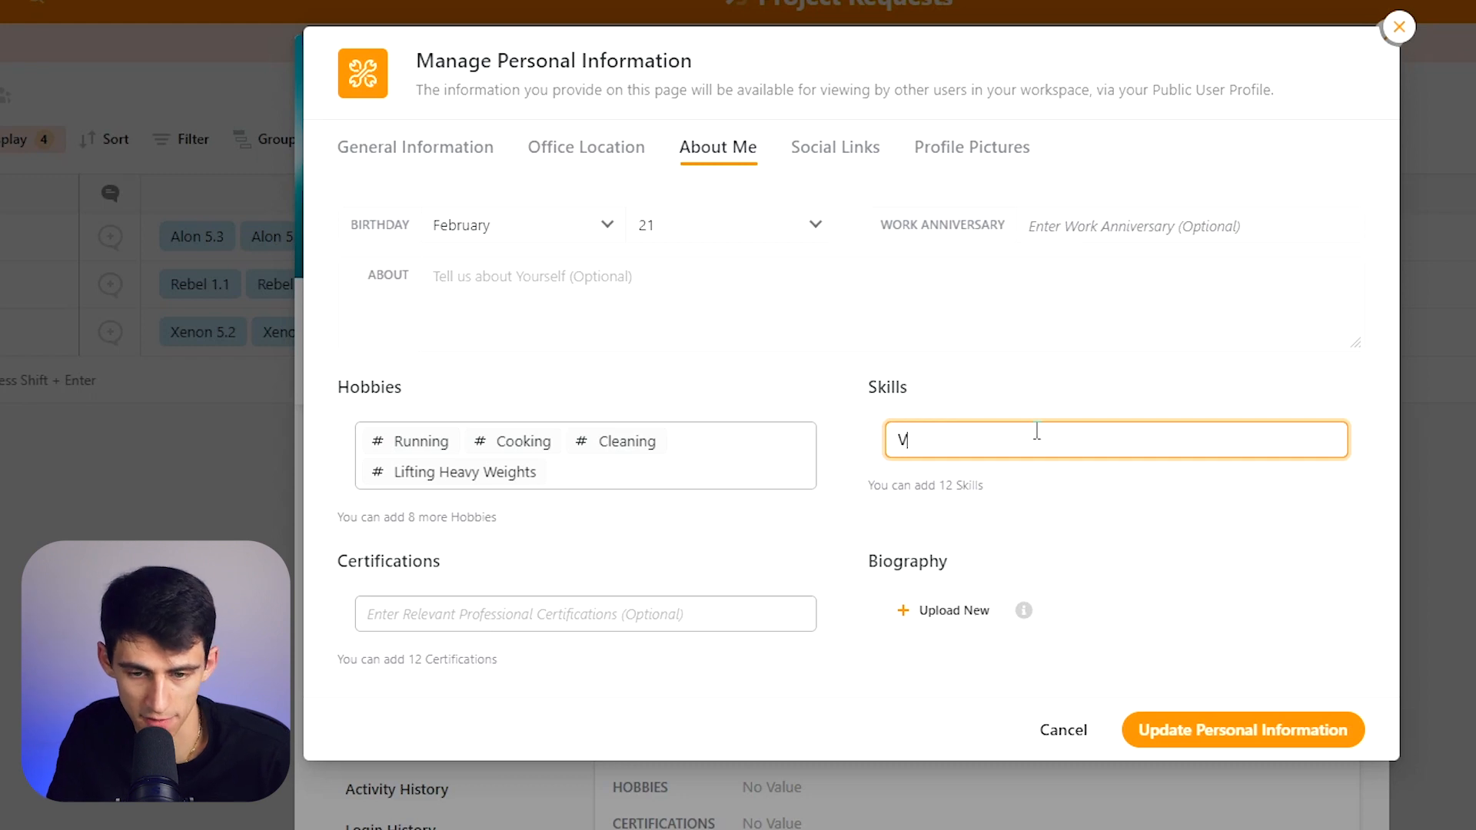
text(ideo Editing)
key(Return)
text(Video)
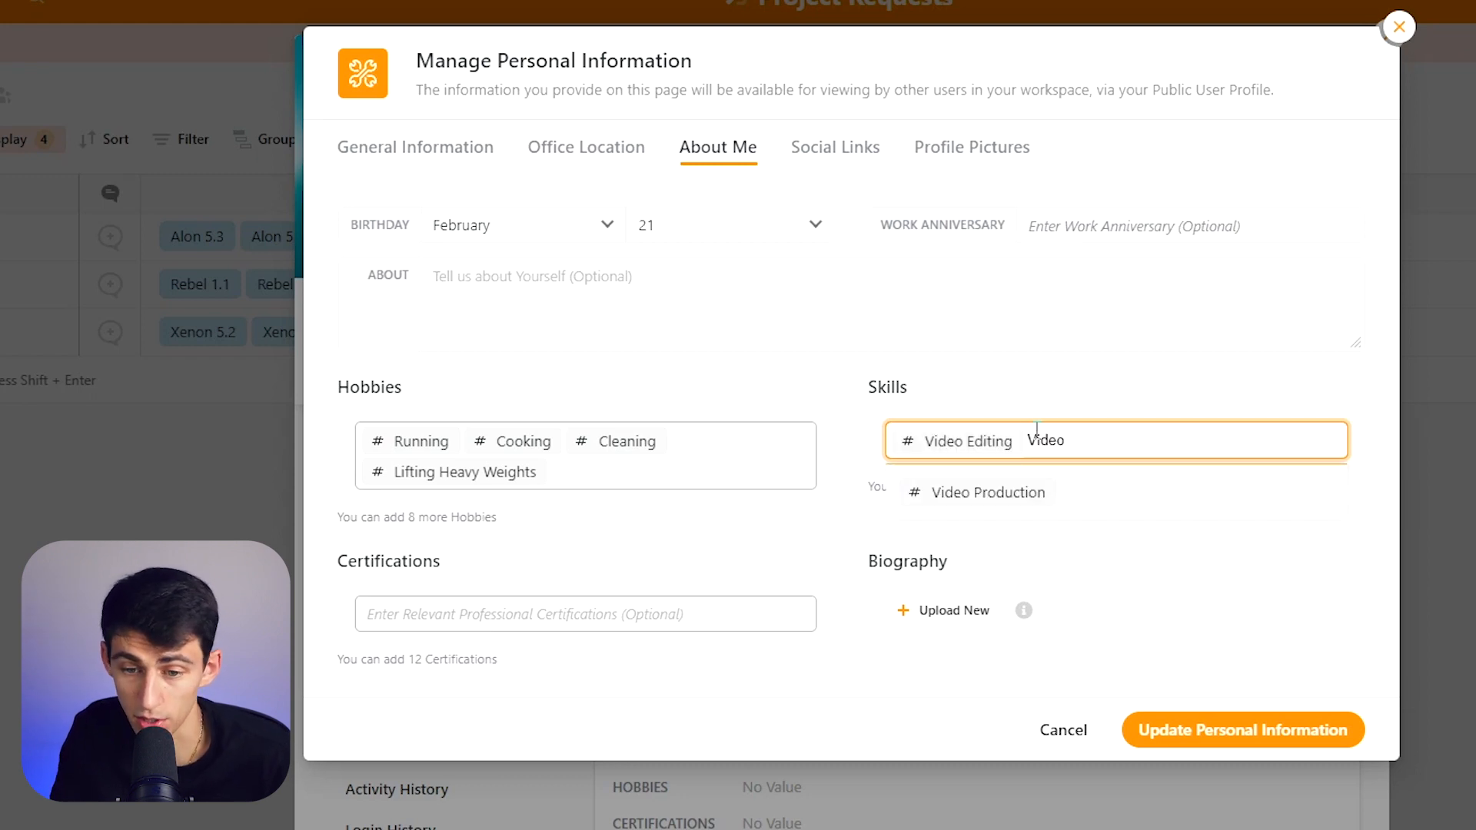
click(1045, 501)
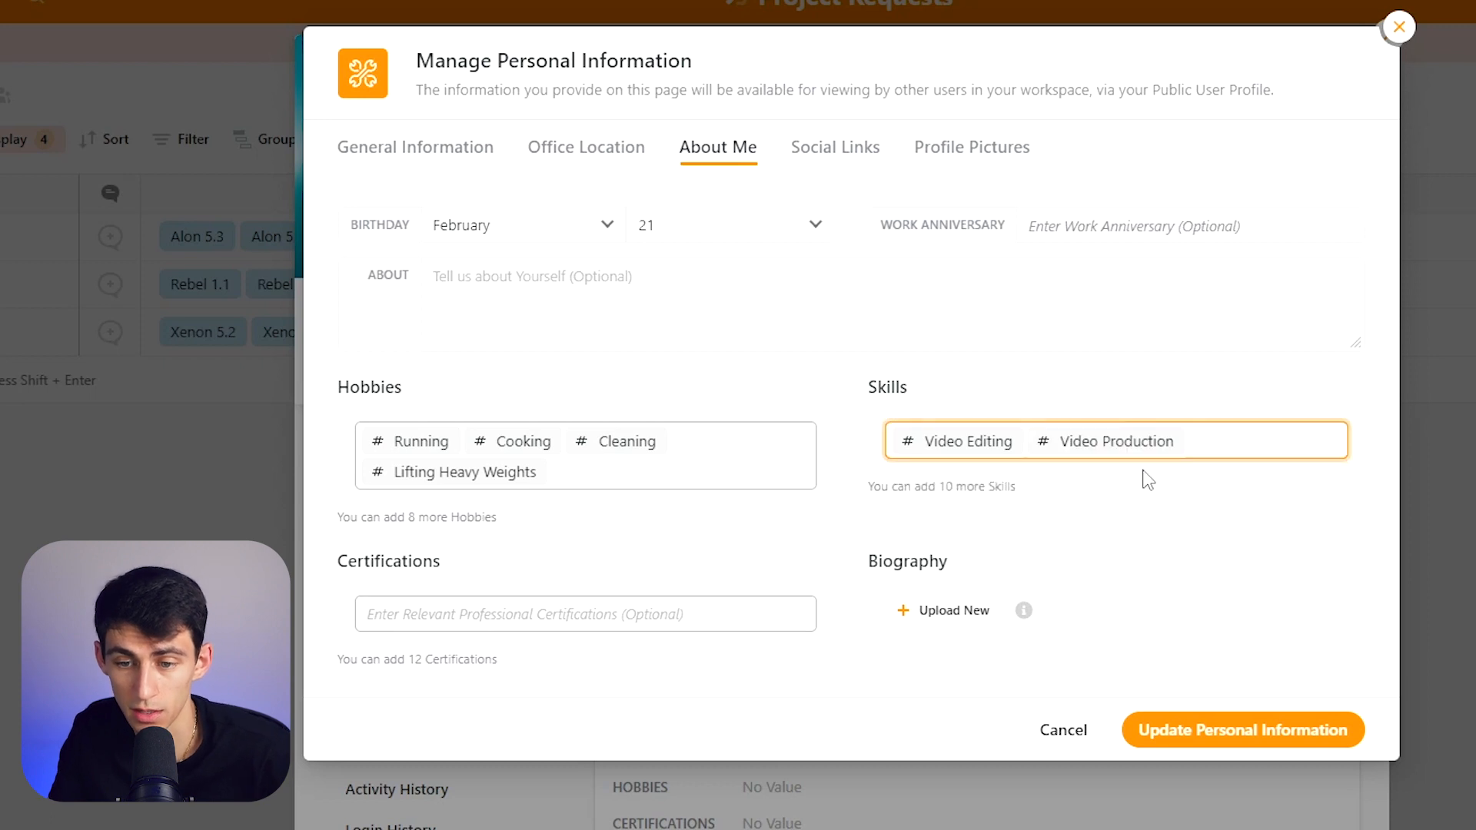
text(Audio)
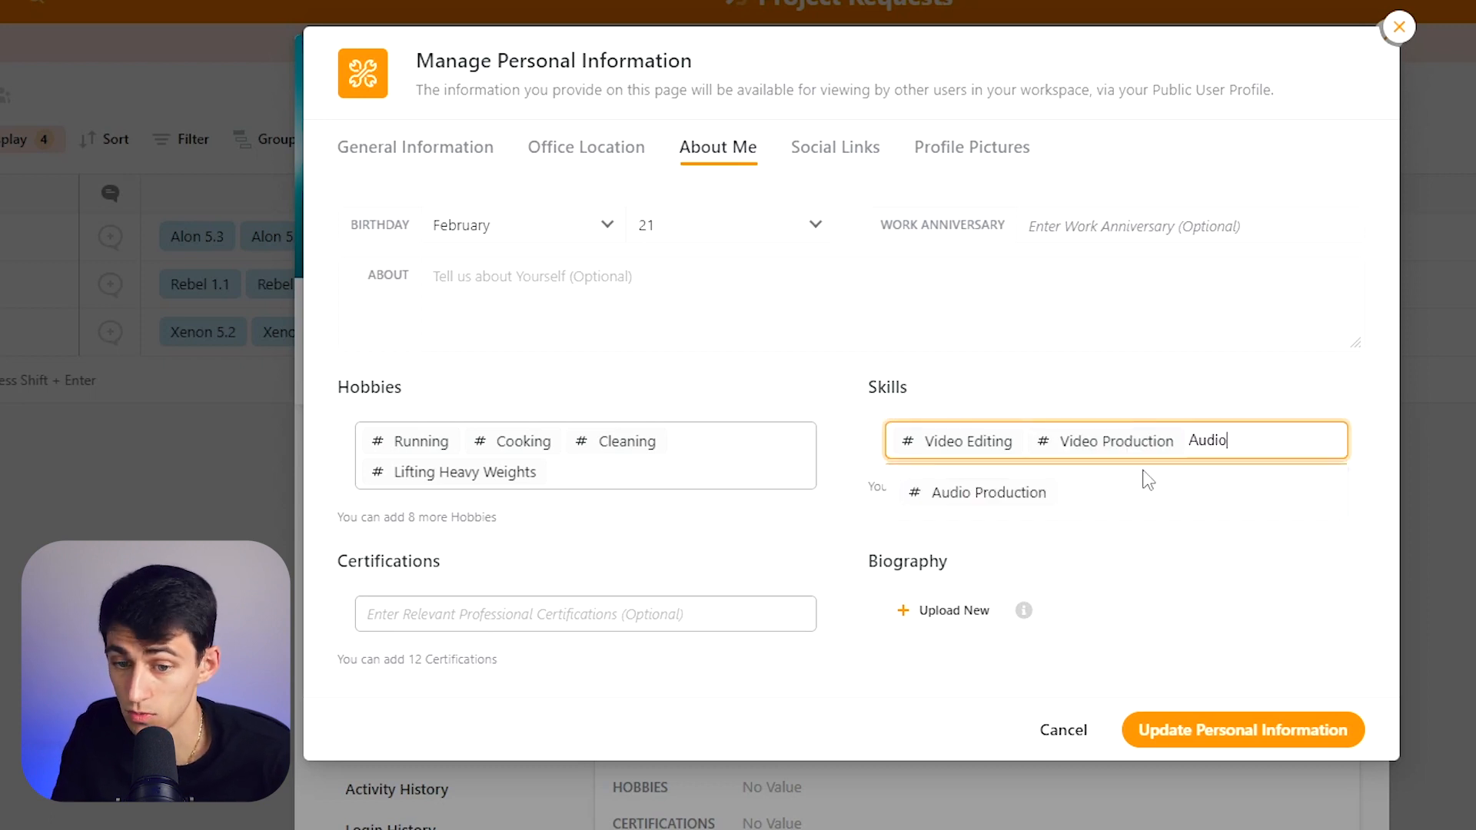
click(993, 500)
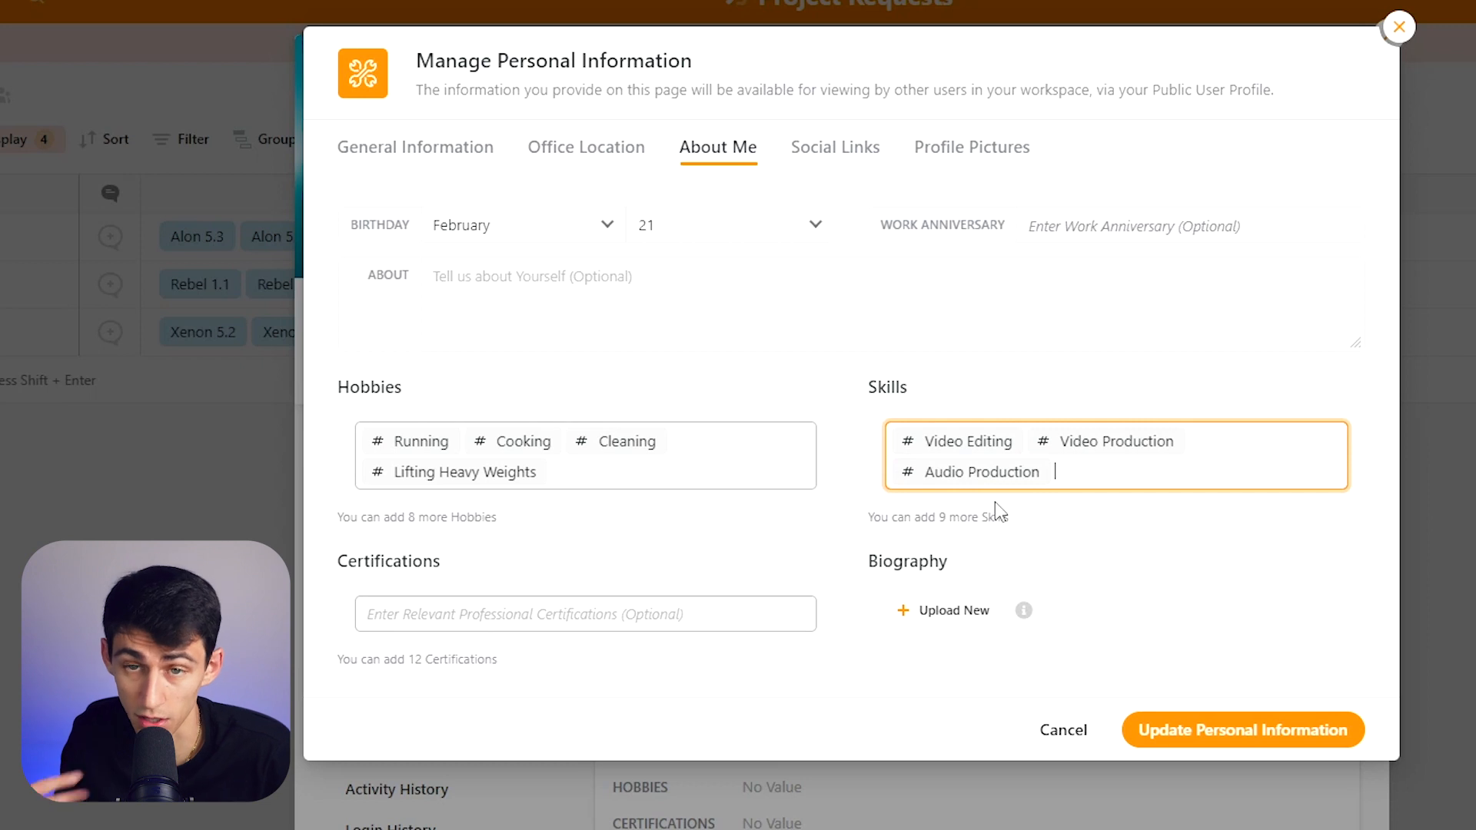
Set the work anniversary to 05/01/2023
click(1091, 240)
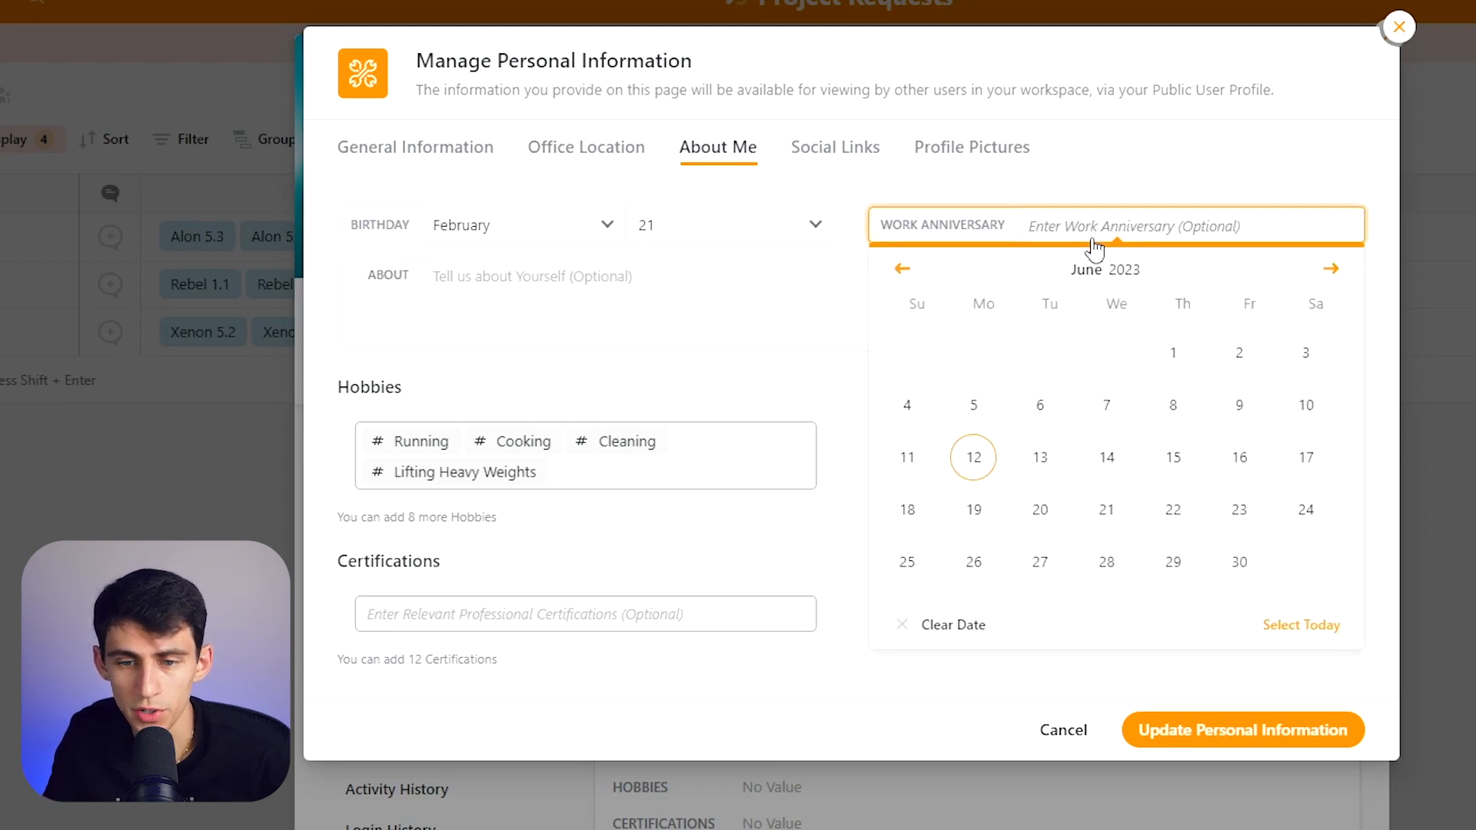
click(902, 268)
click(973, 353)
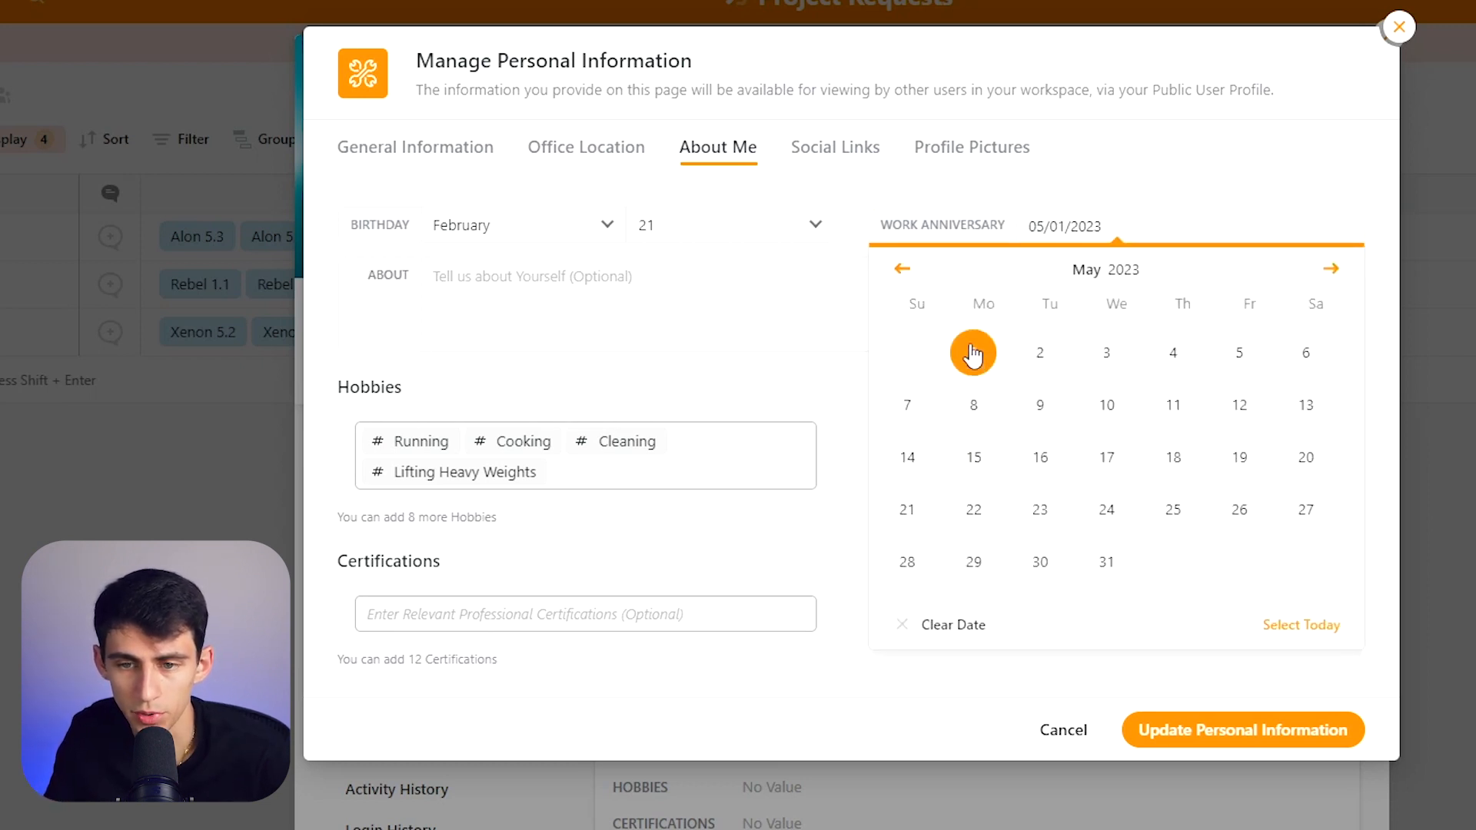
Enter the Twitter username in the social links, save the personal information and close the profile
click(1169, 122)
click(864, 149)
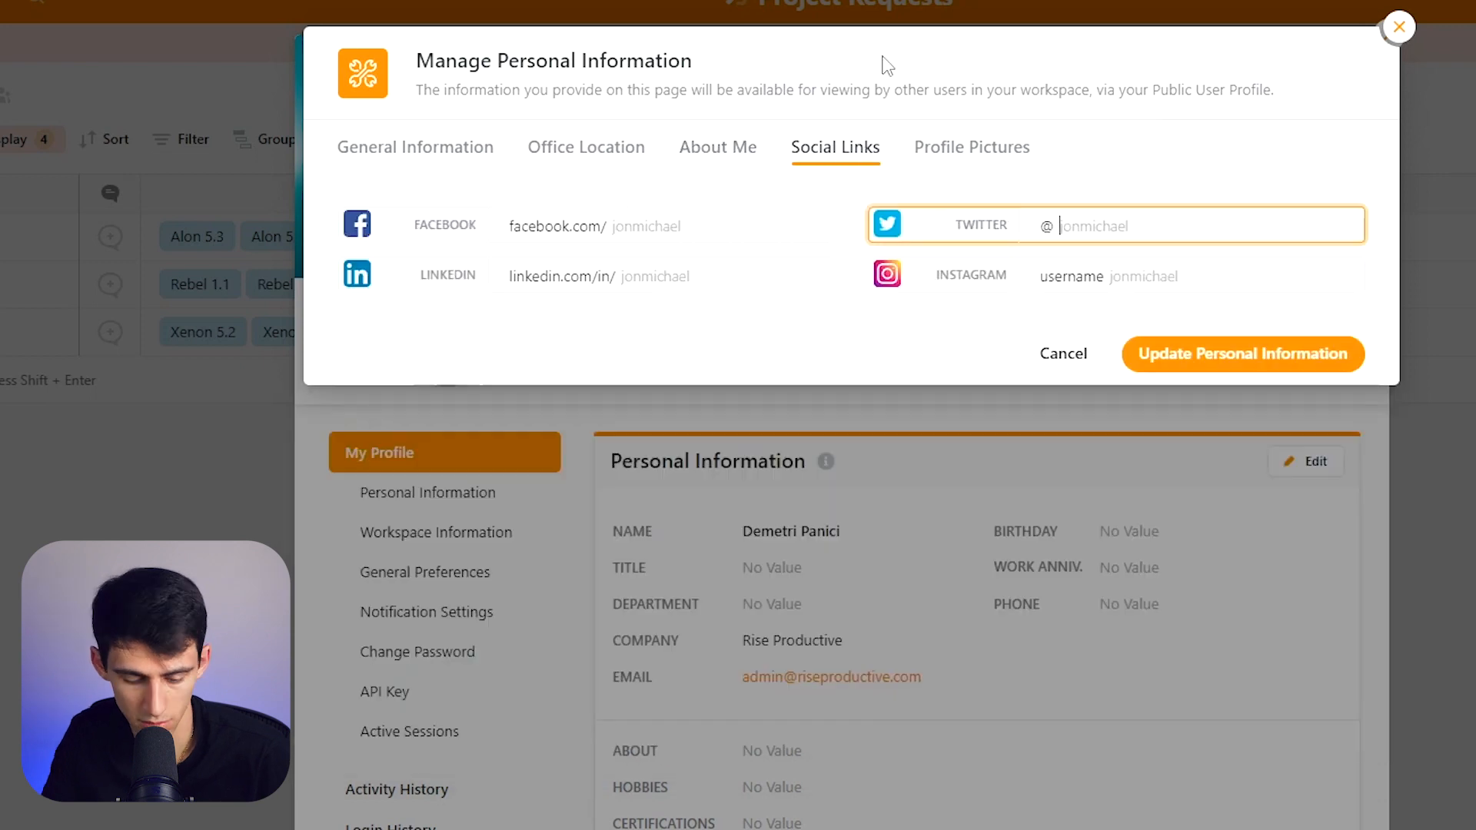
text(demetripanici)
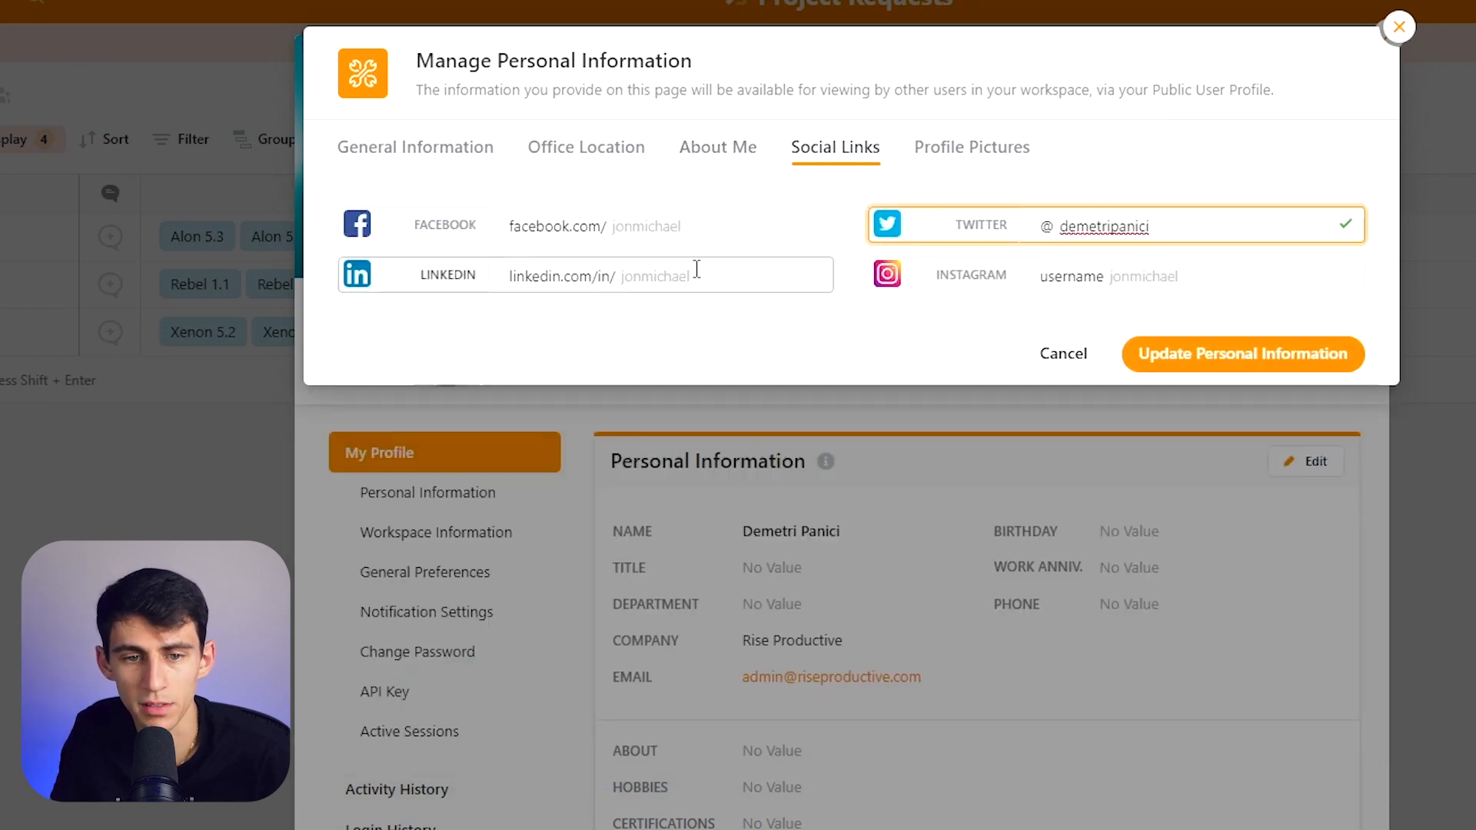
click(1255, 368)
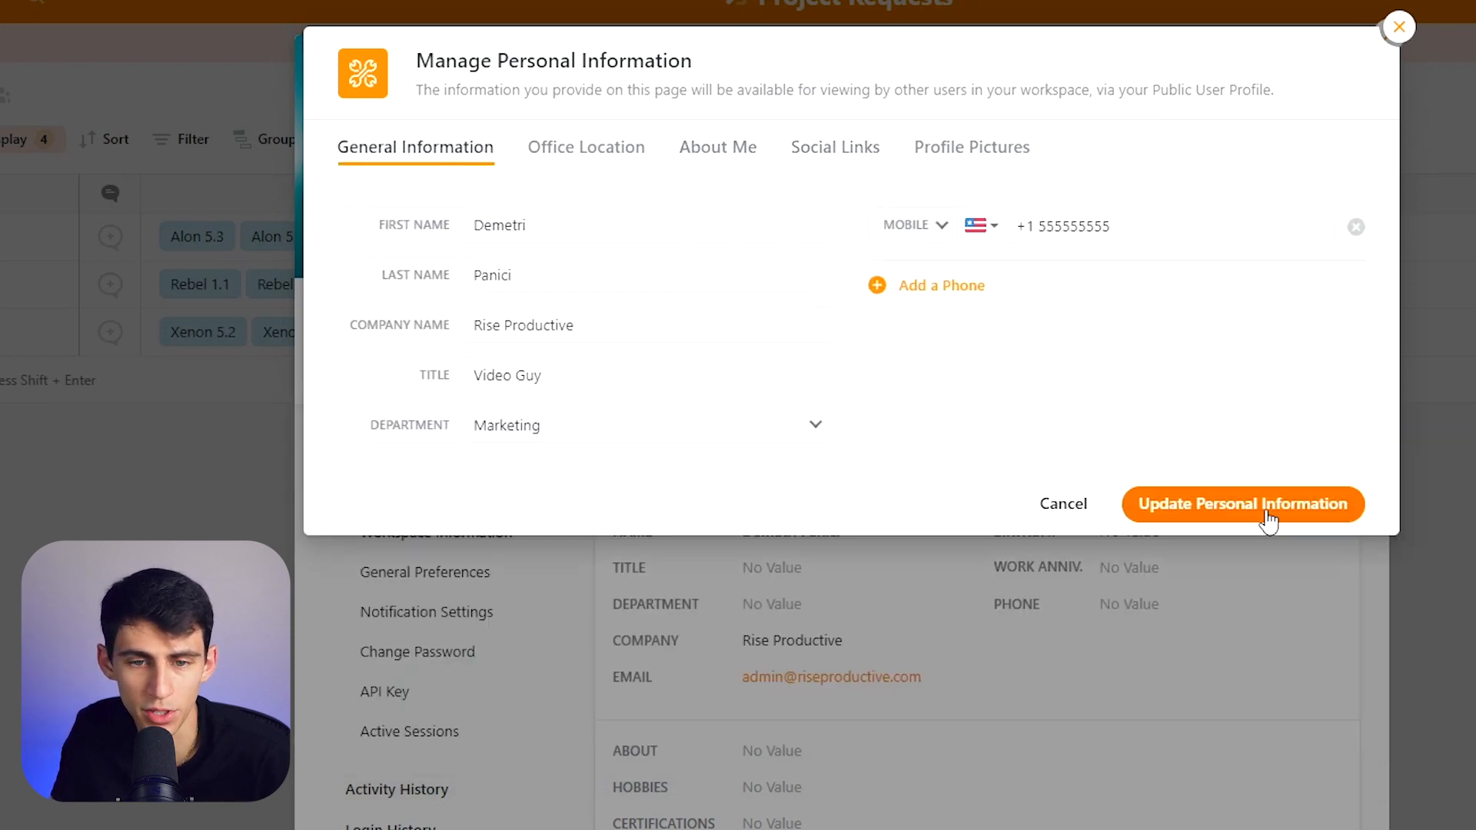
click(1235, 523)
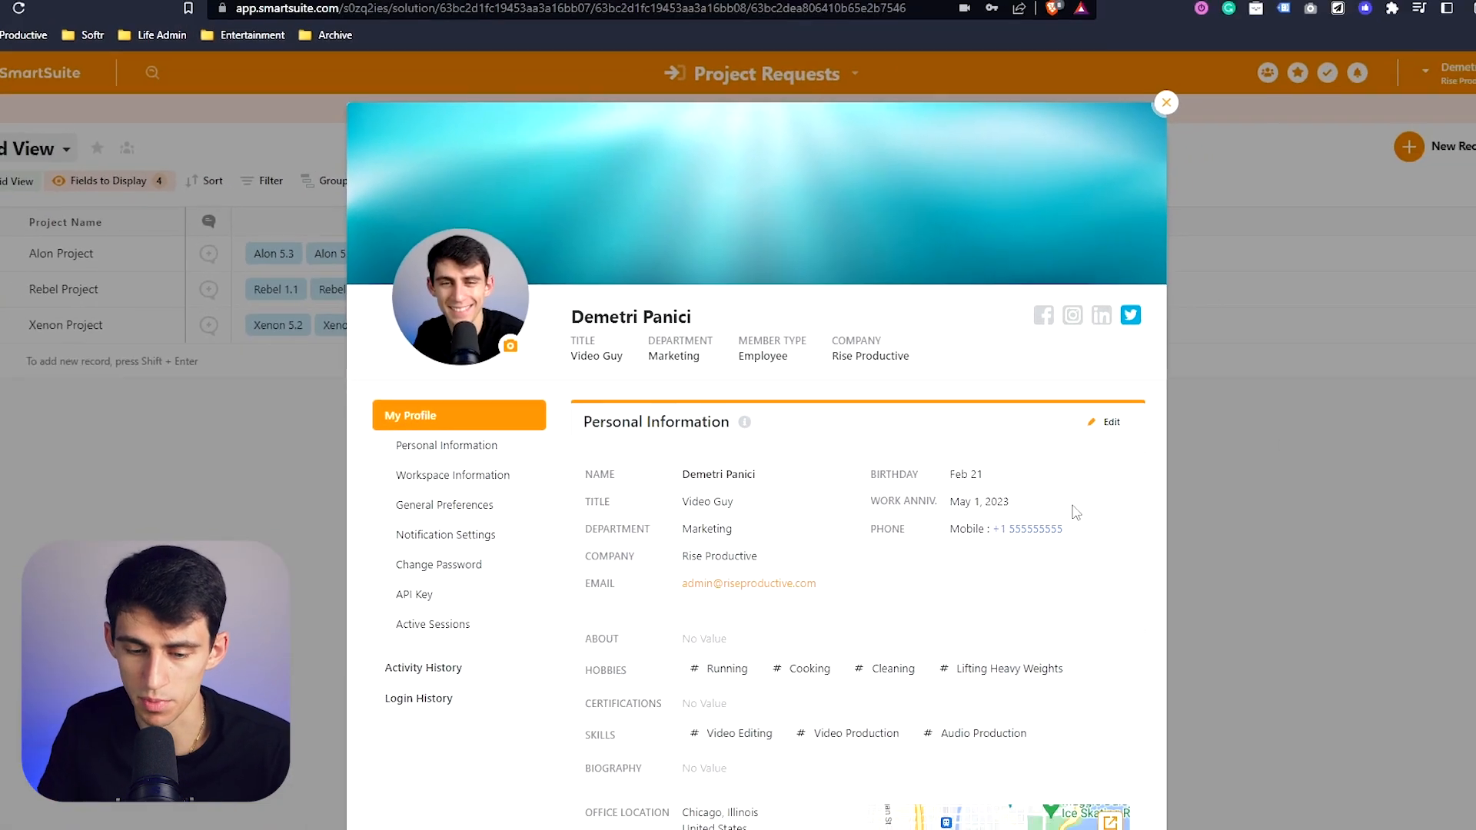
click(1166, 102)
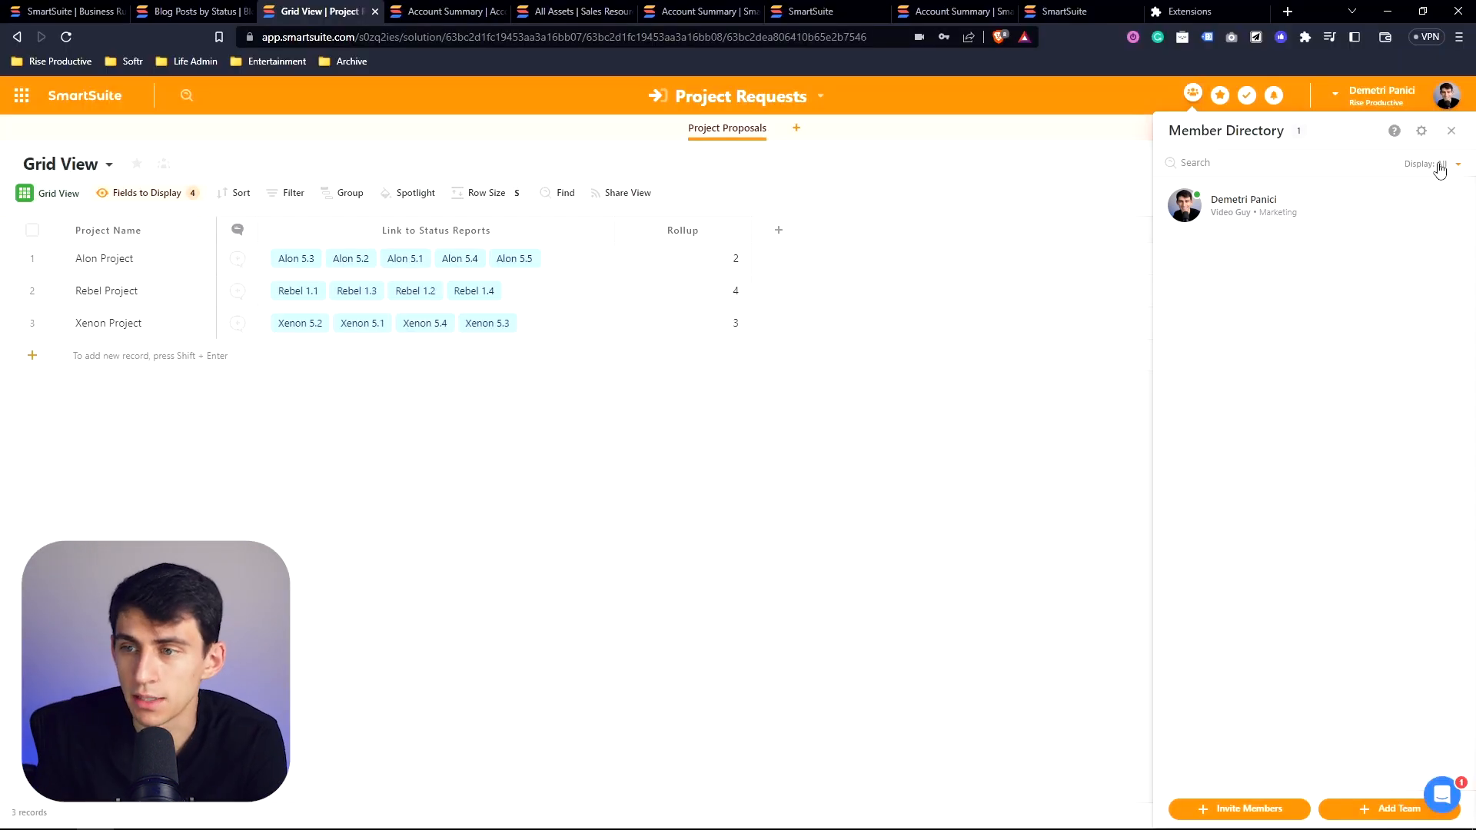
Display the member directory by birthday
click(1439, 164)
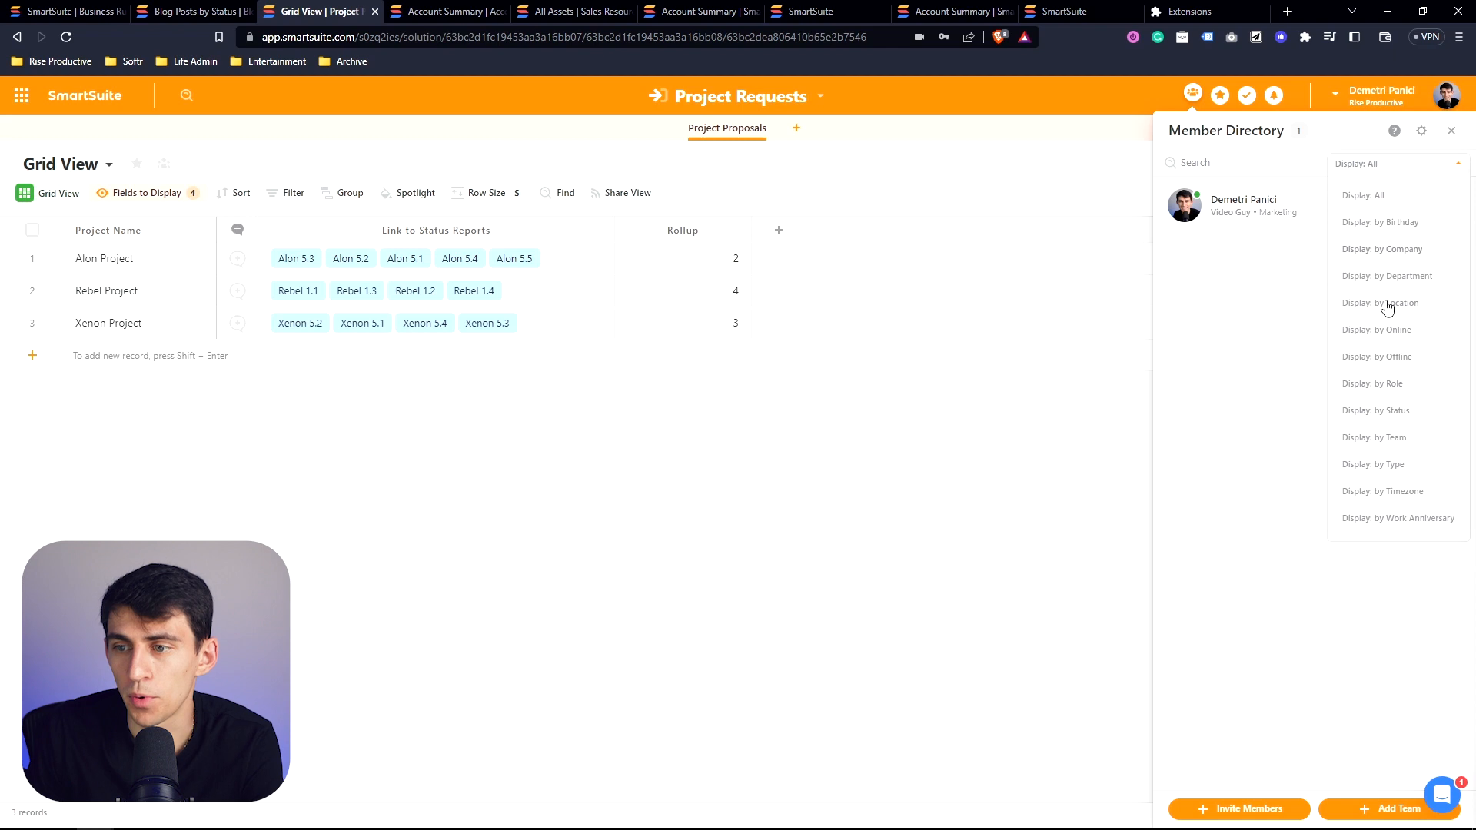
click(1387, 222)
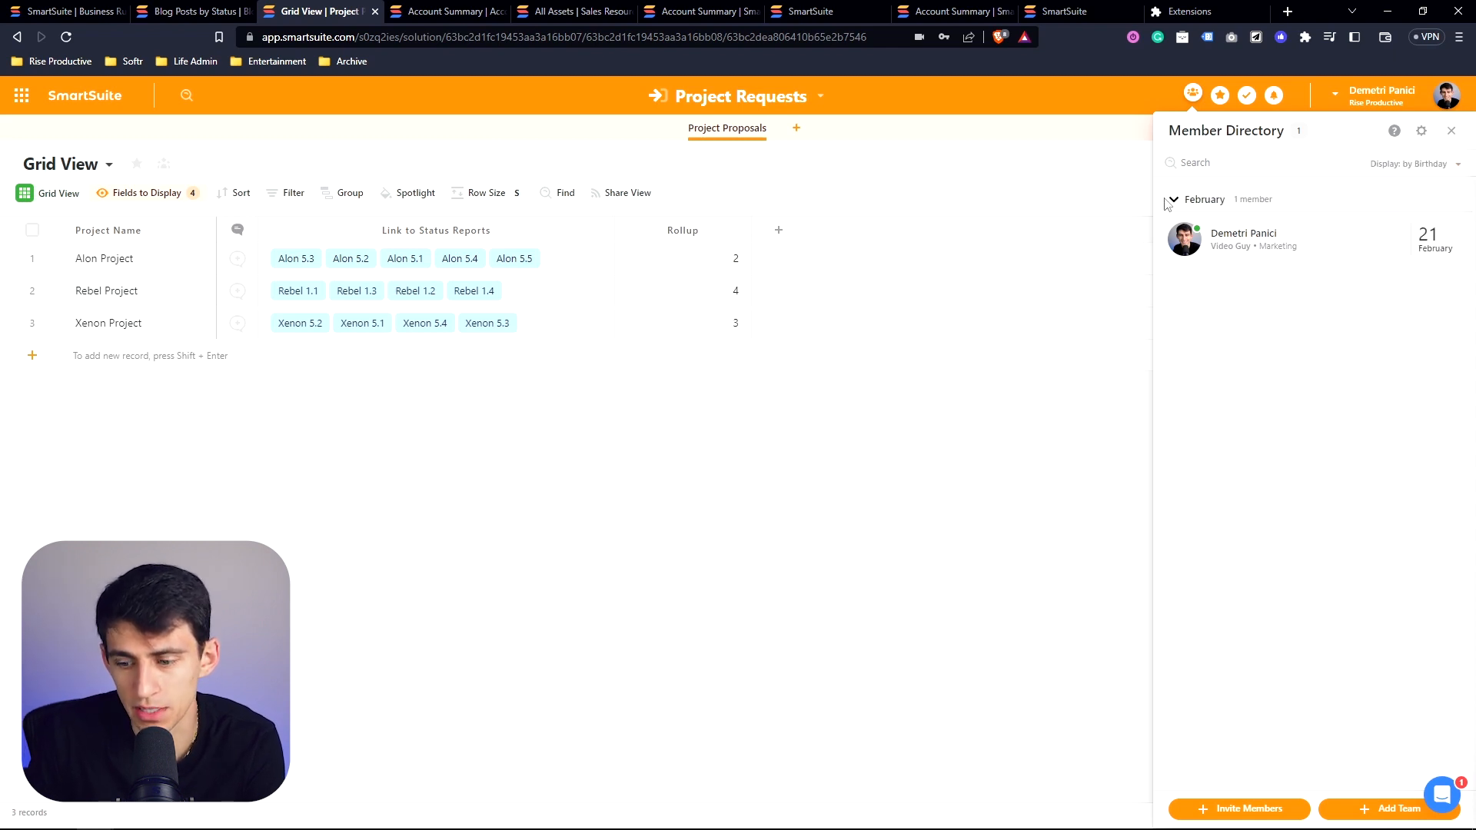
click(1272, 809)
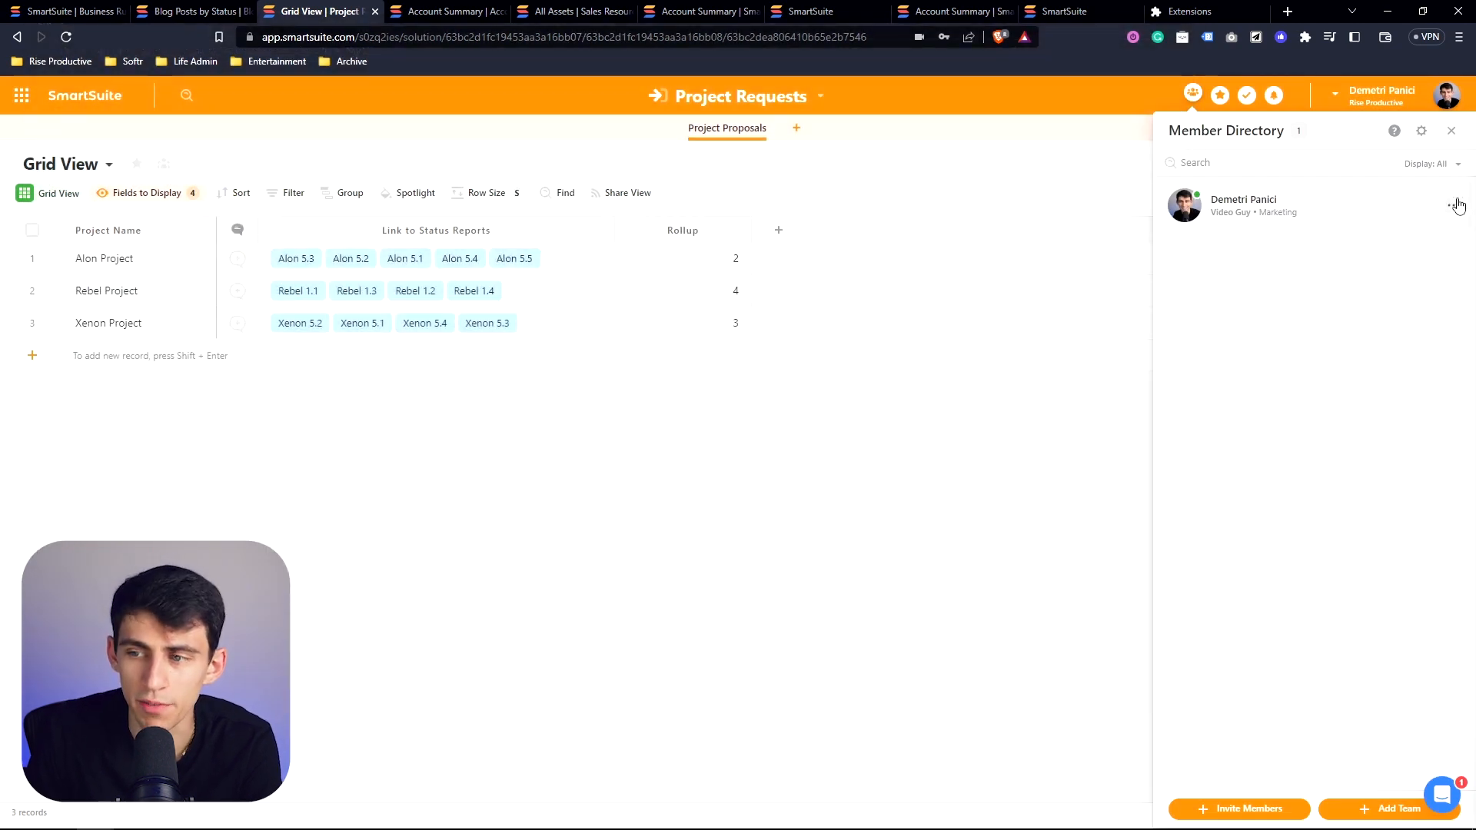
Download the member's vCard from the member directory and dismiss the choice of app for opening the file
click(1455, 206)
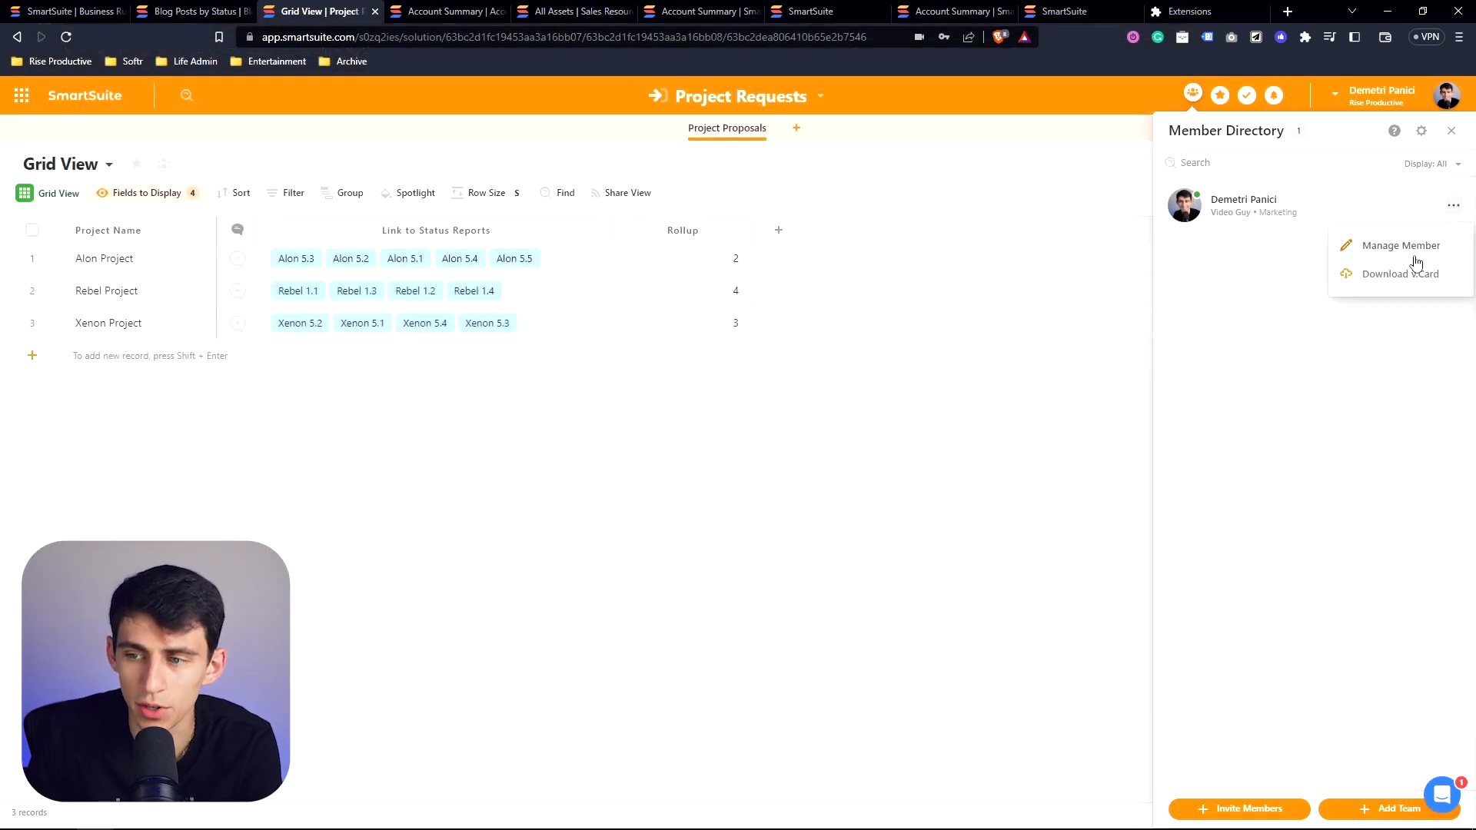
click(1418, 244)
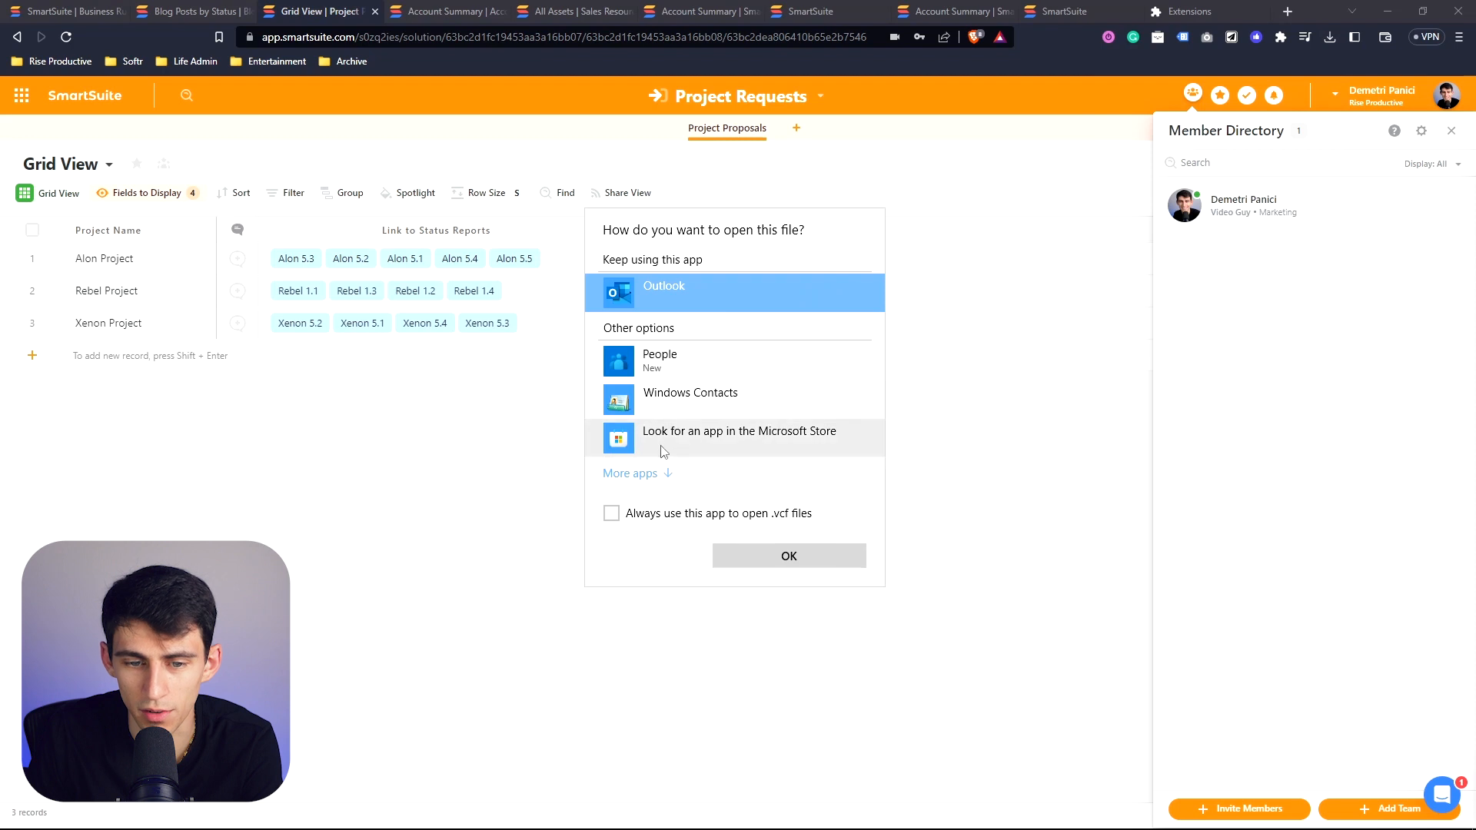
click(1371, 149)
click(1448, 210)
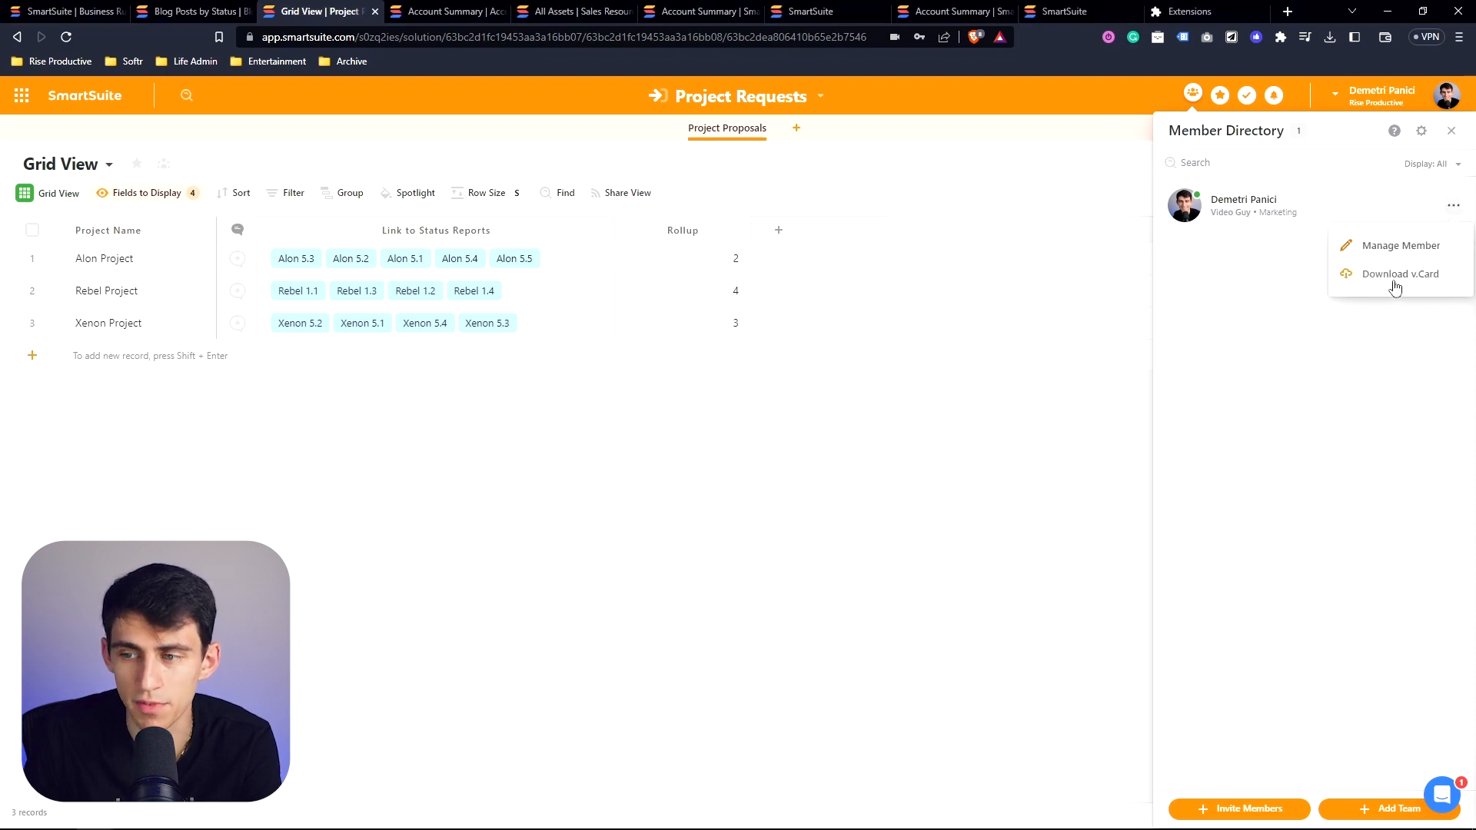
click(1244, 218)
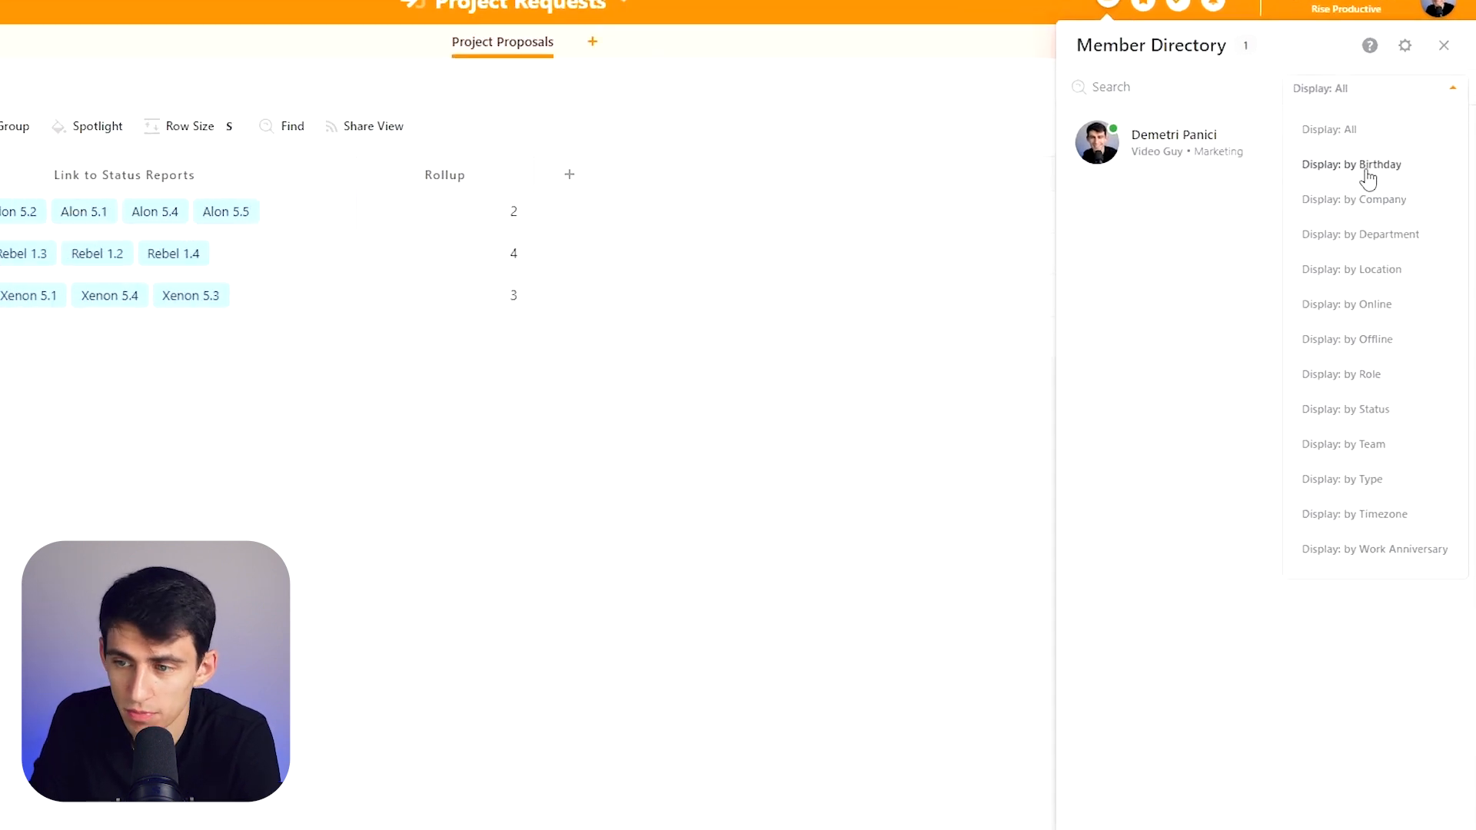
Display the member directory by company, by department and by online members
click(1397, 201)
click(1375, 100)
click(1351, 234)
click(1394, 89)
click(1349, 306)
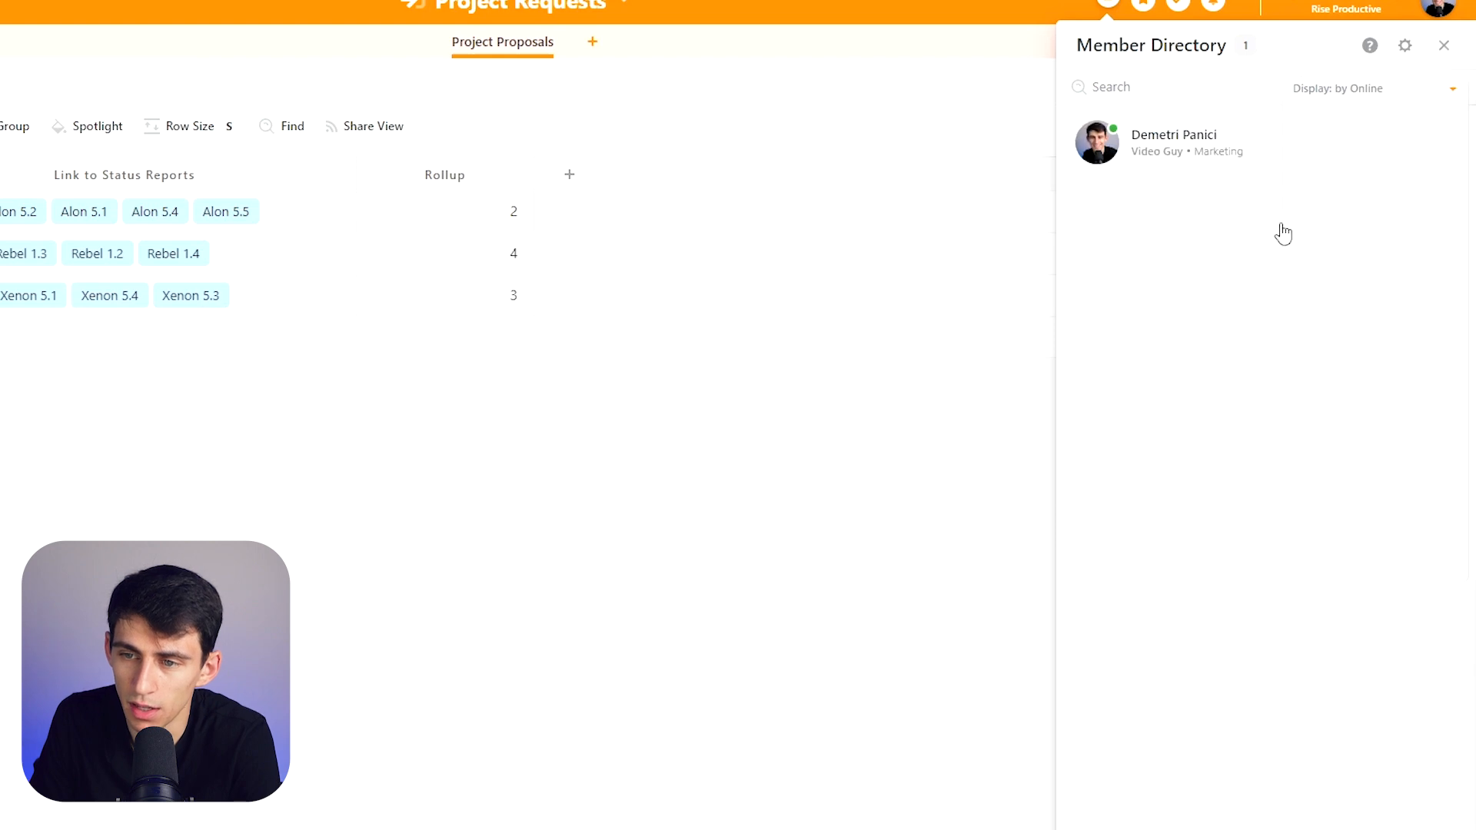
Display the member directory by offline members and by type, and return it to showing all members
click(1424, 89)
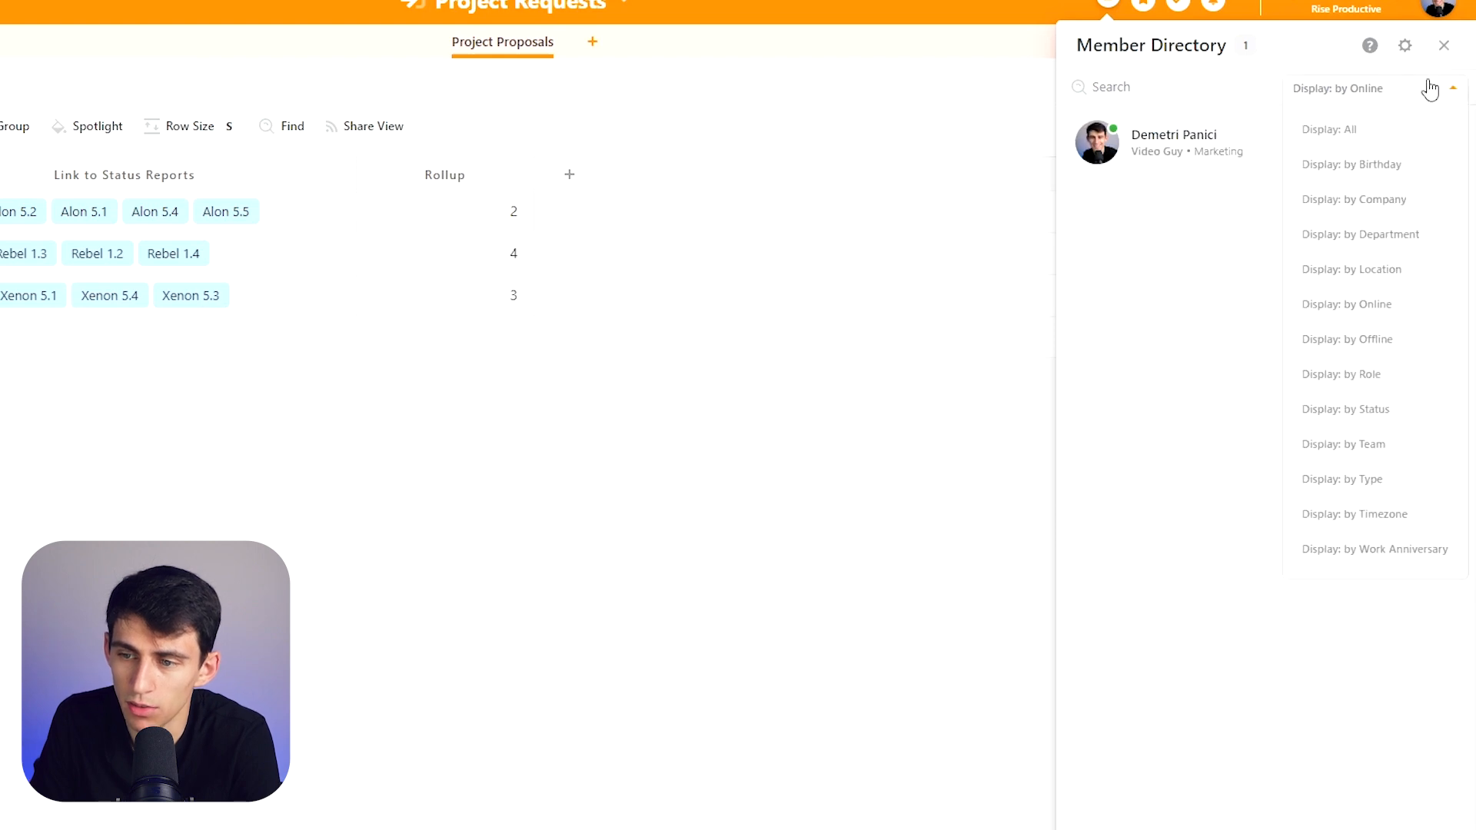
click(1366, 342)
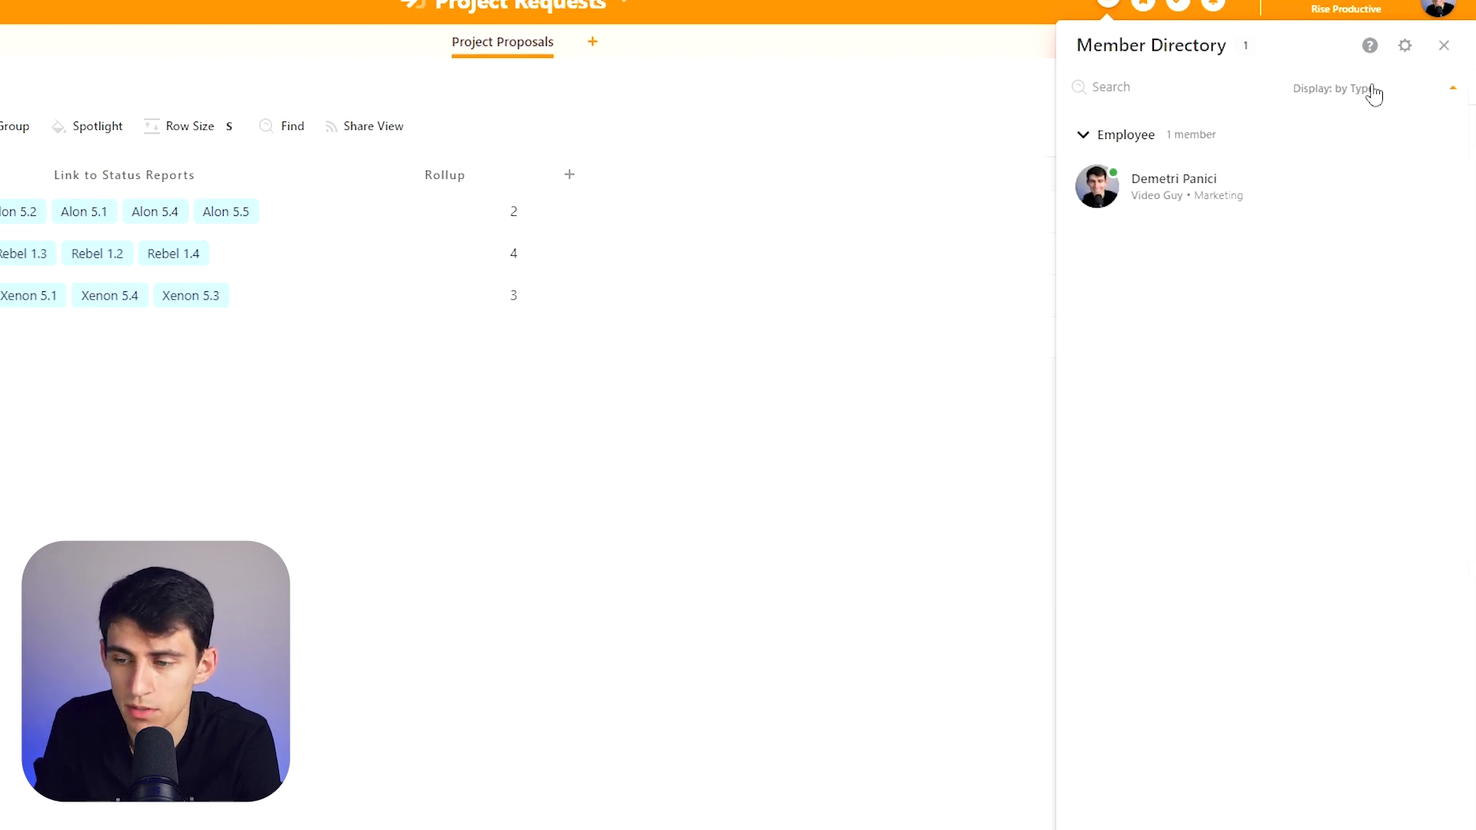
click(1373, 90)
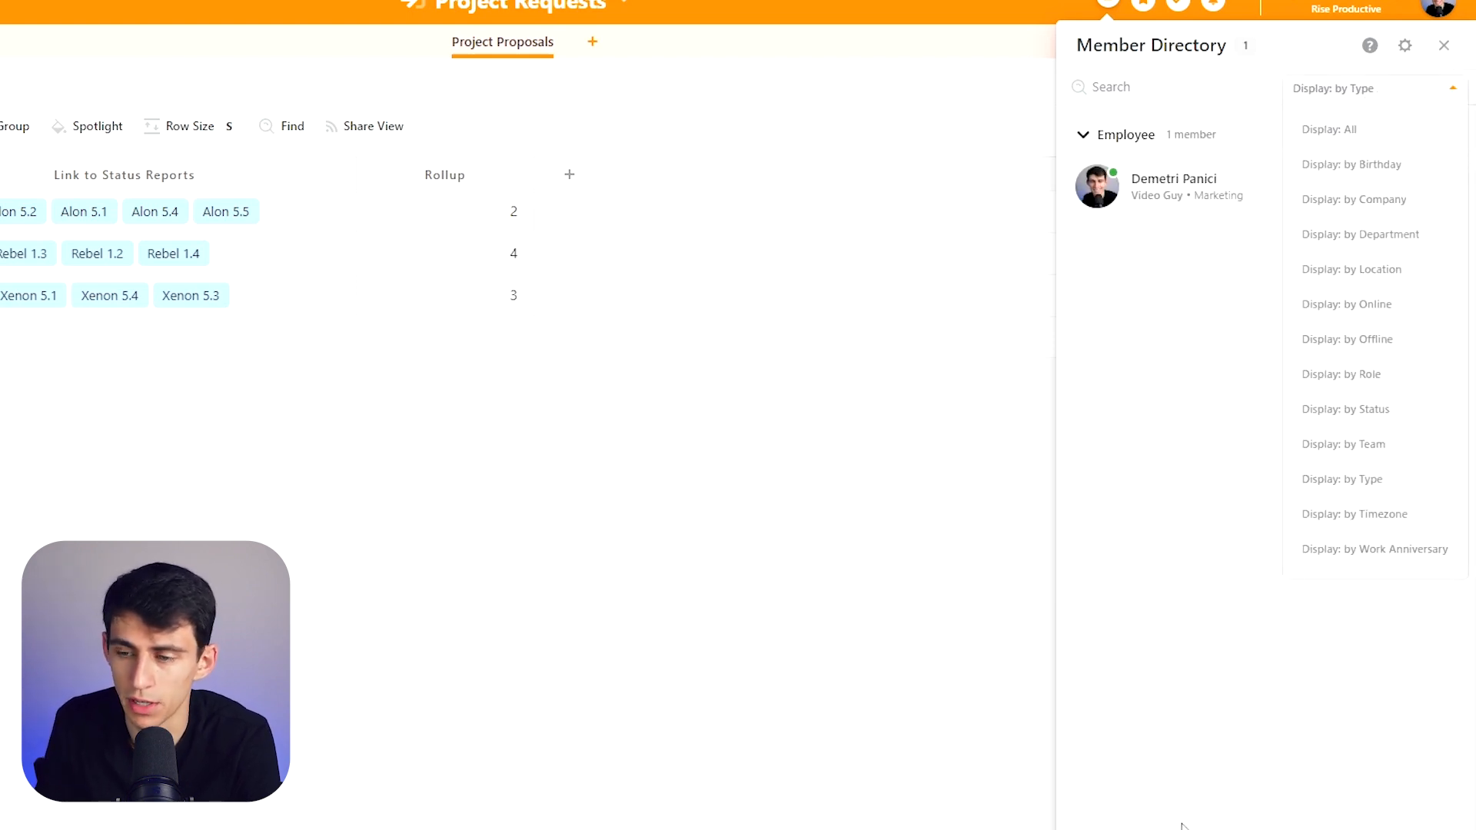
click(1339, 130)
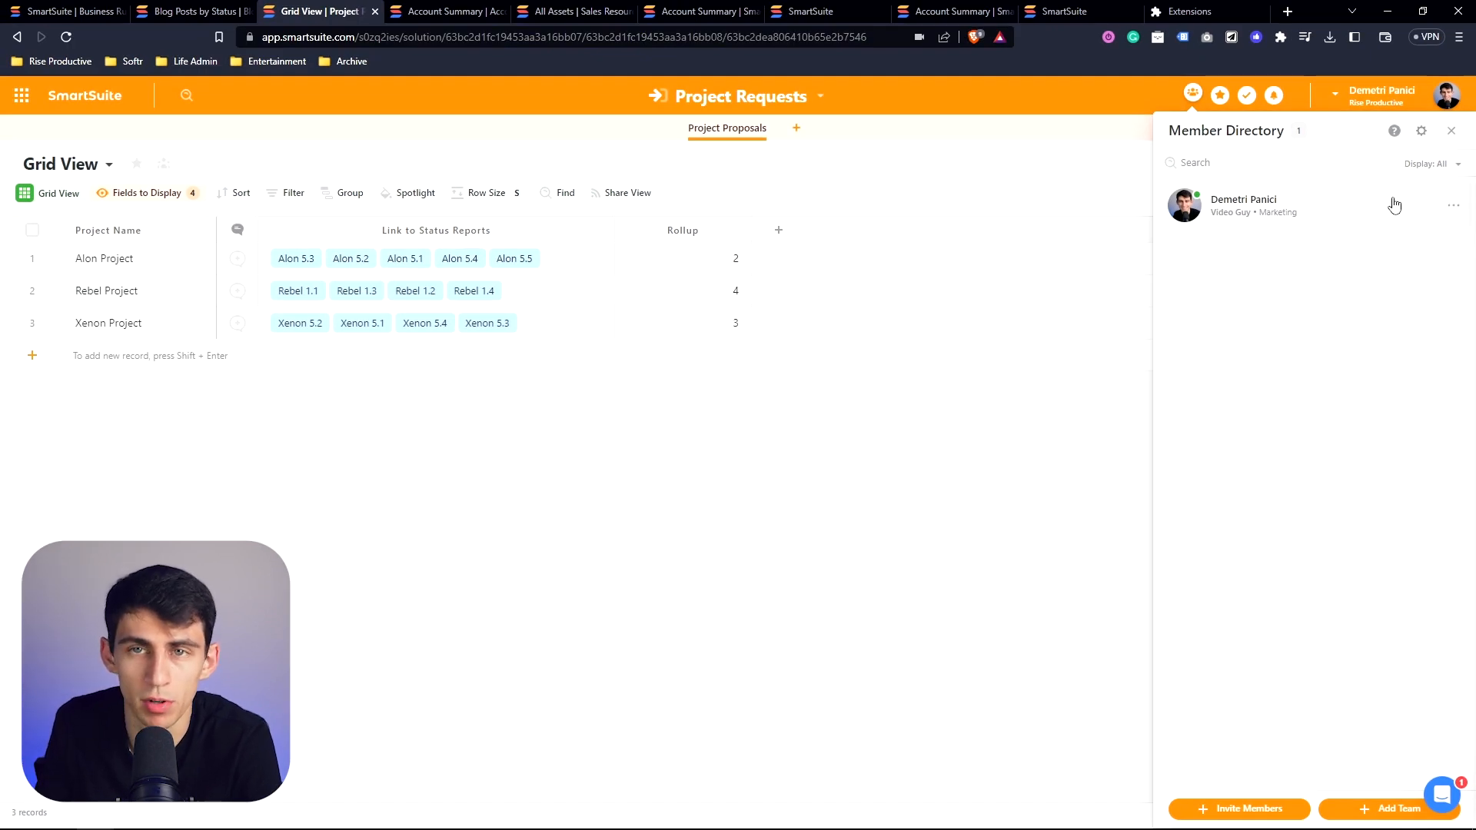
Search the member directory for "running", the nonsense string "ds;lfjsal;fdsal;fsal;fj" and "audio"
click(1422, 165)
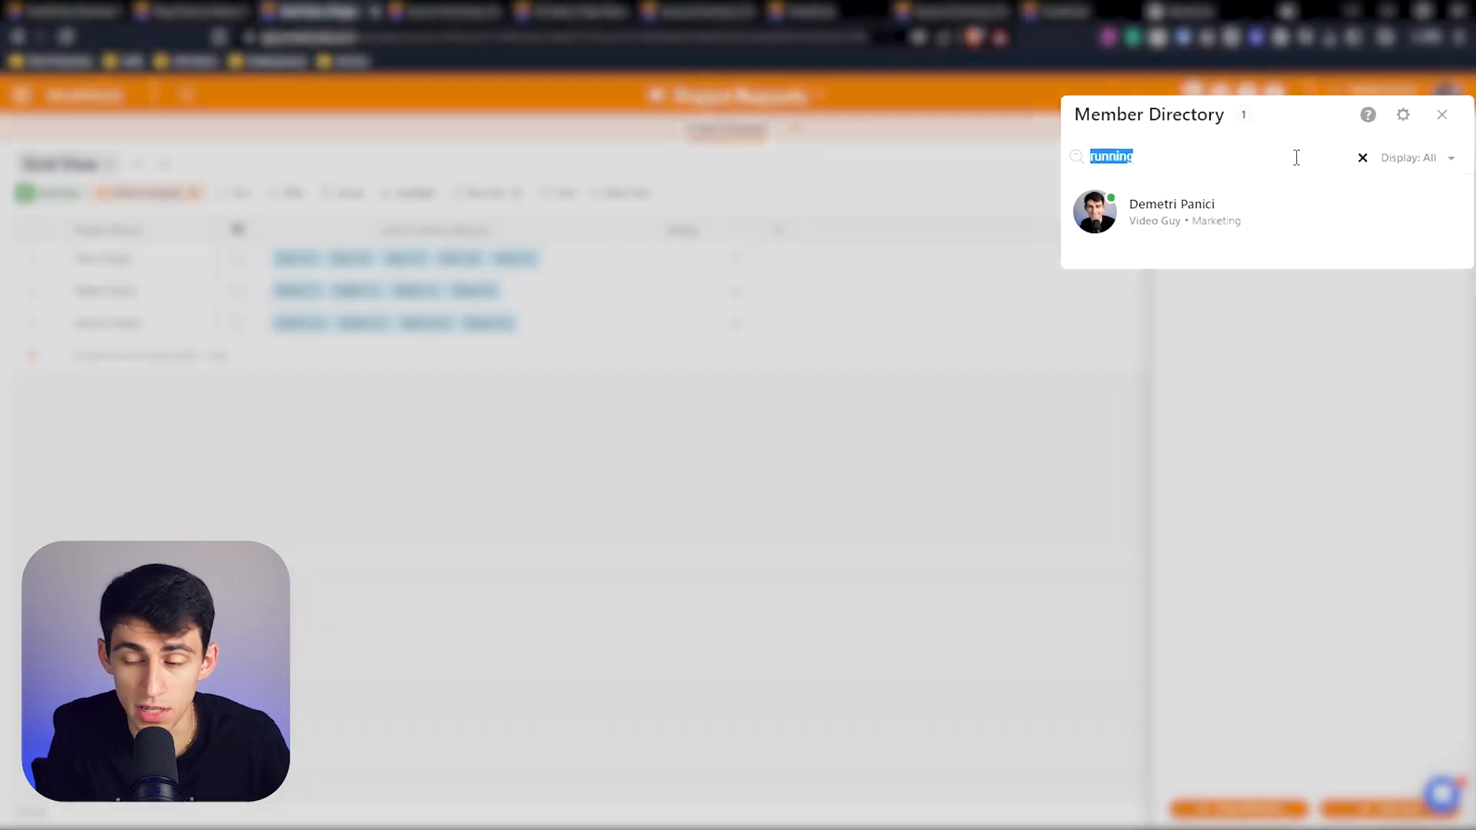
text(running)
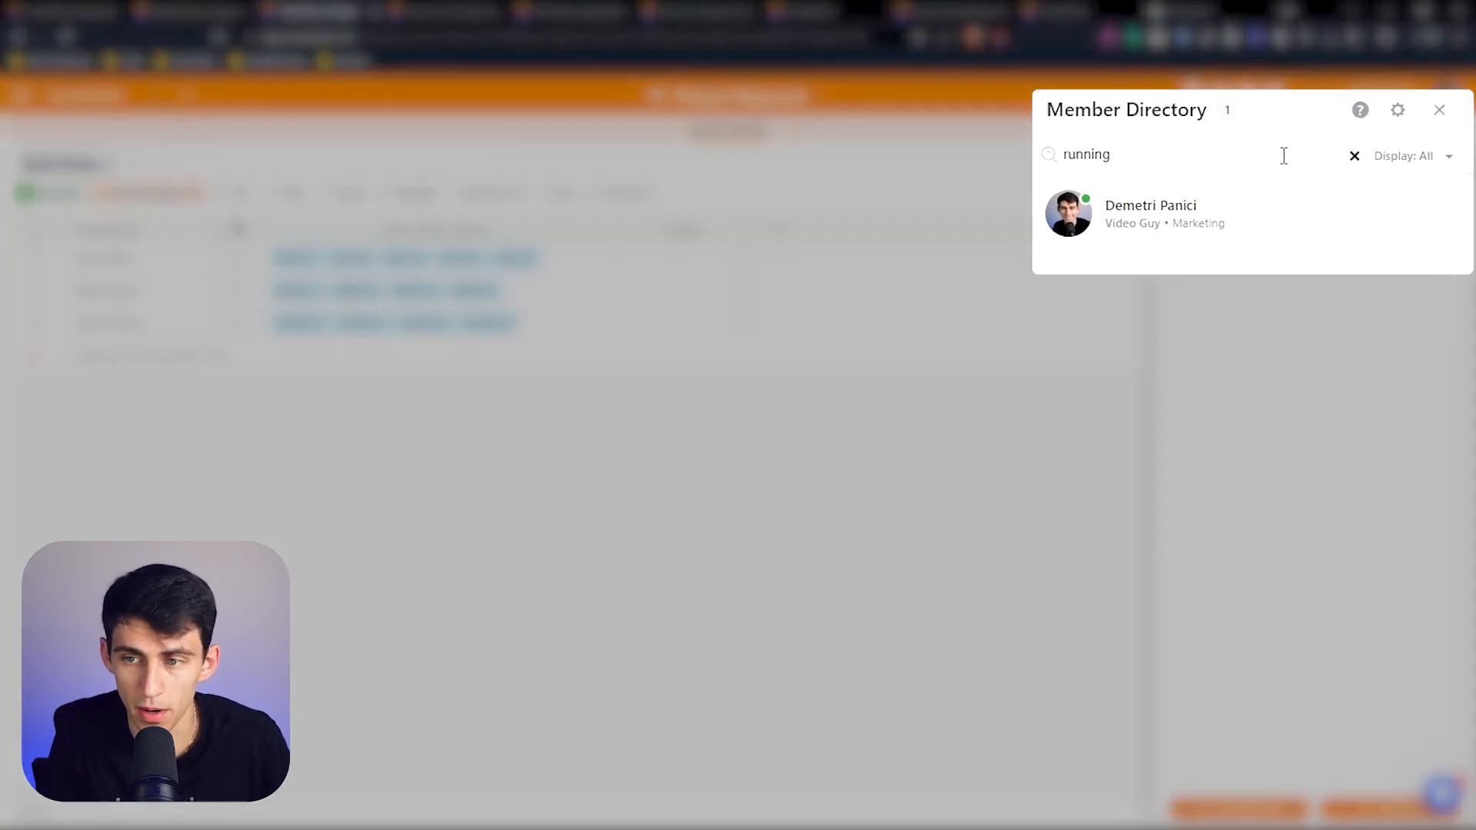
key(ctrl+a)
text(ds;lfjsal;fdsal;fsal;fj)
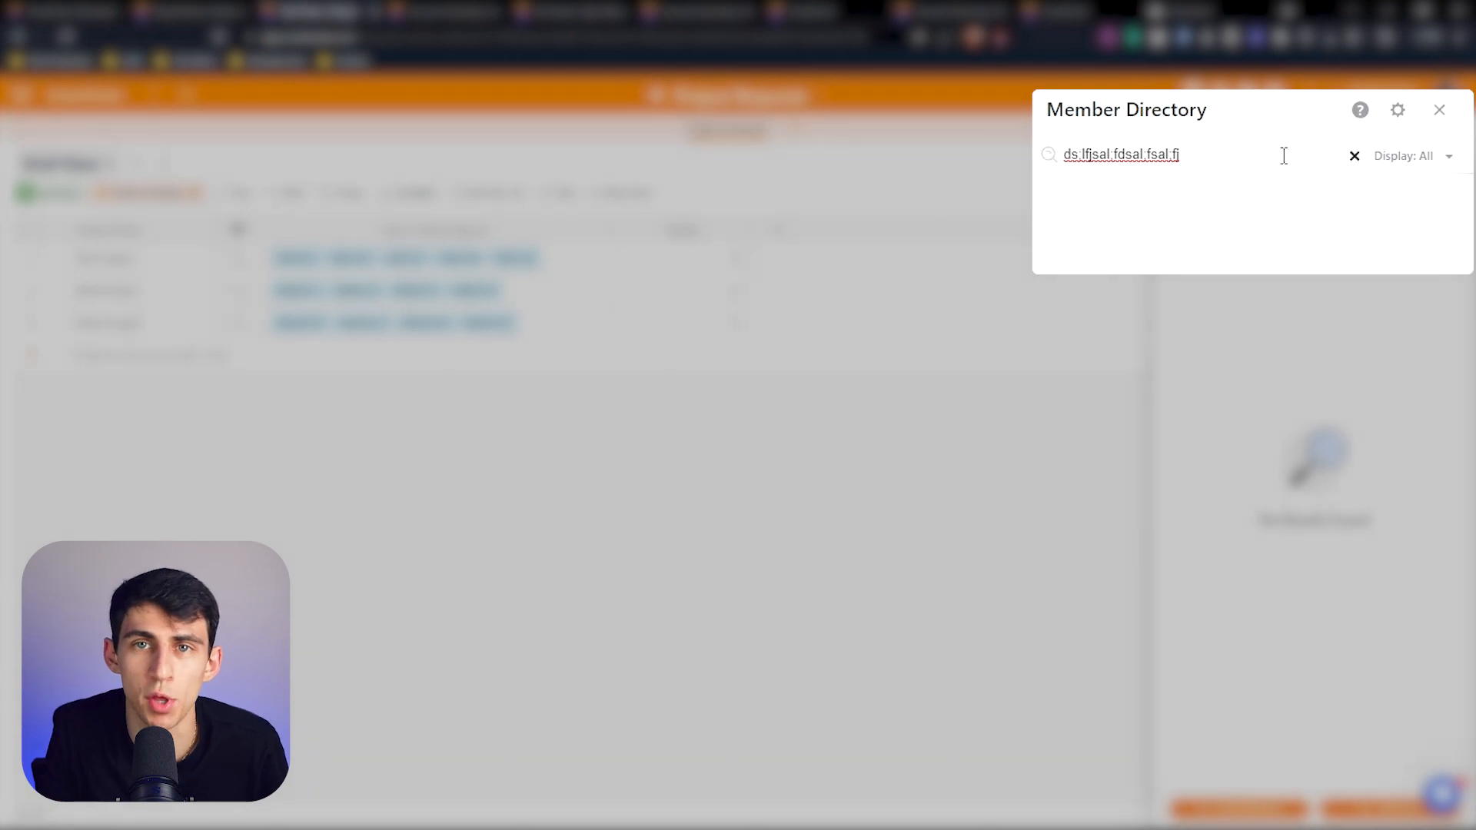
text(audio)
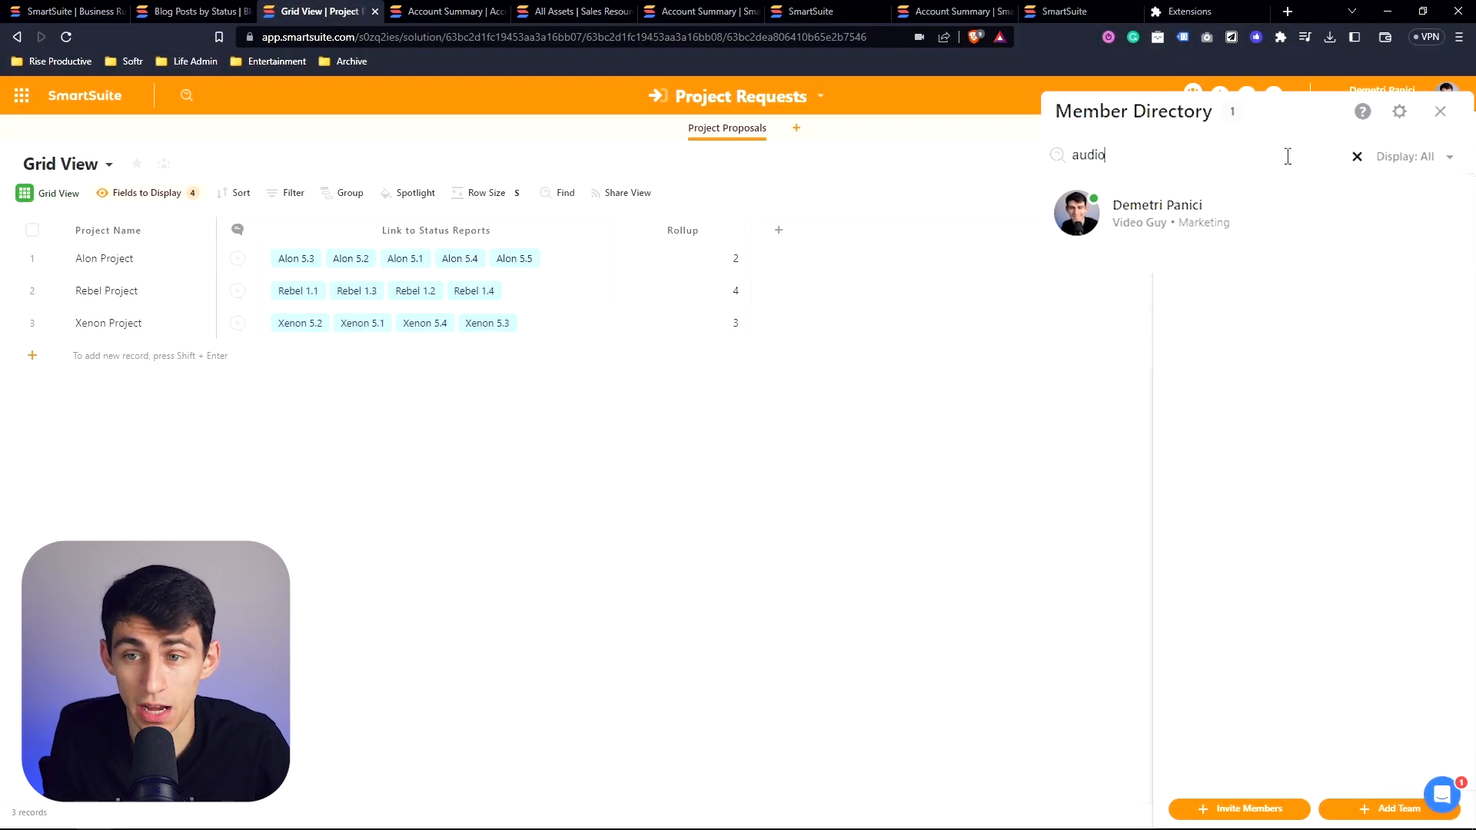
Set the directory's profiles visibility to By Team and view the choices for always displayed profiles
click(1398, 110)
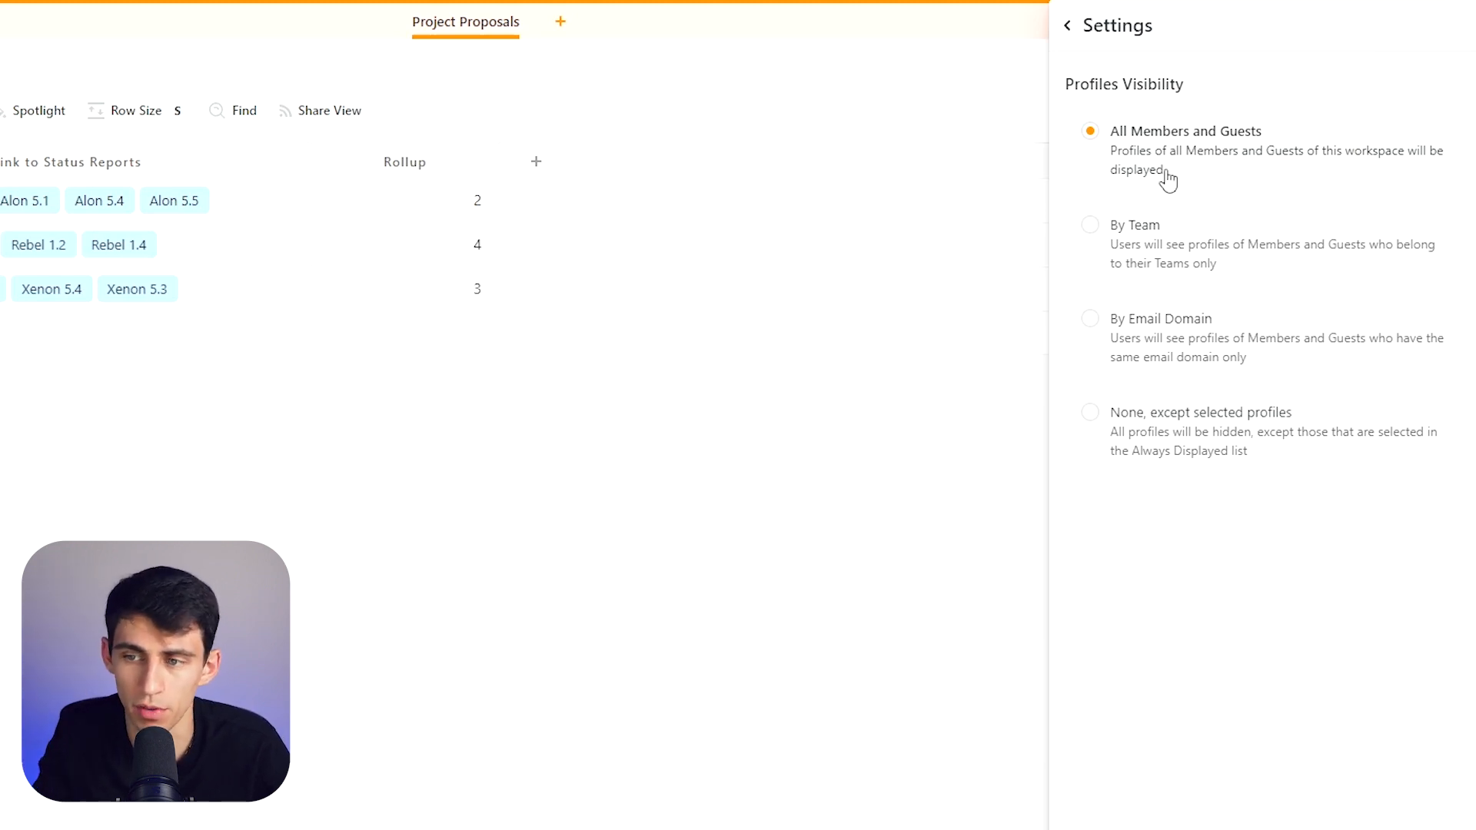
click(1183, 254)
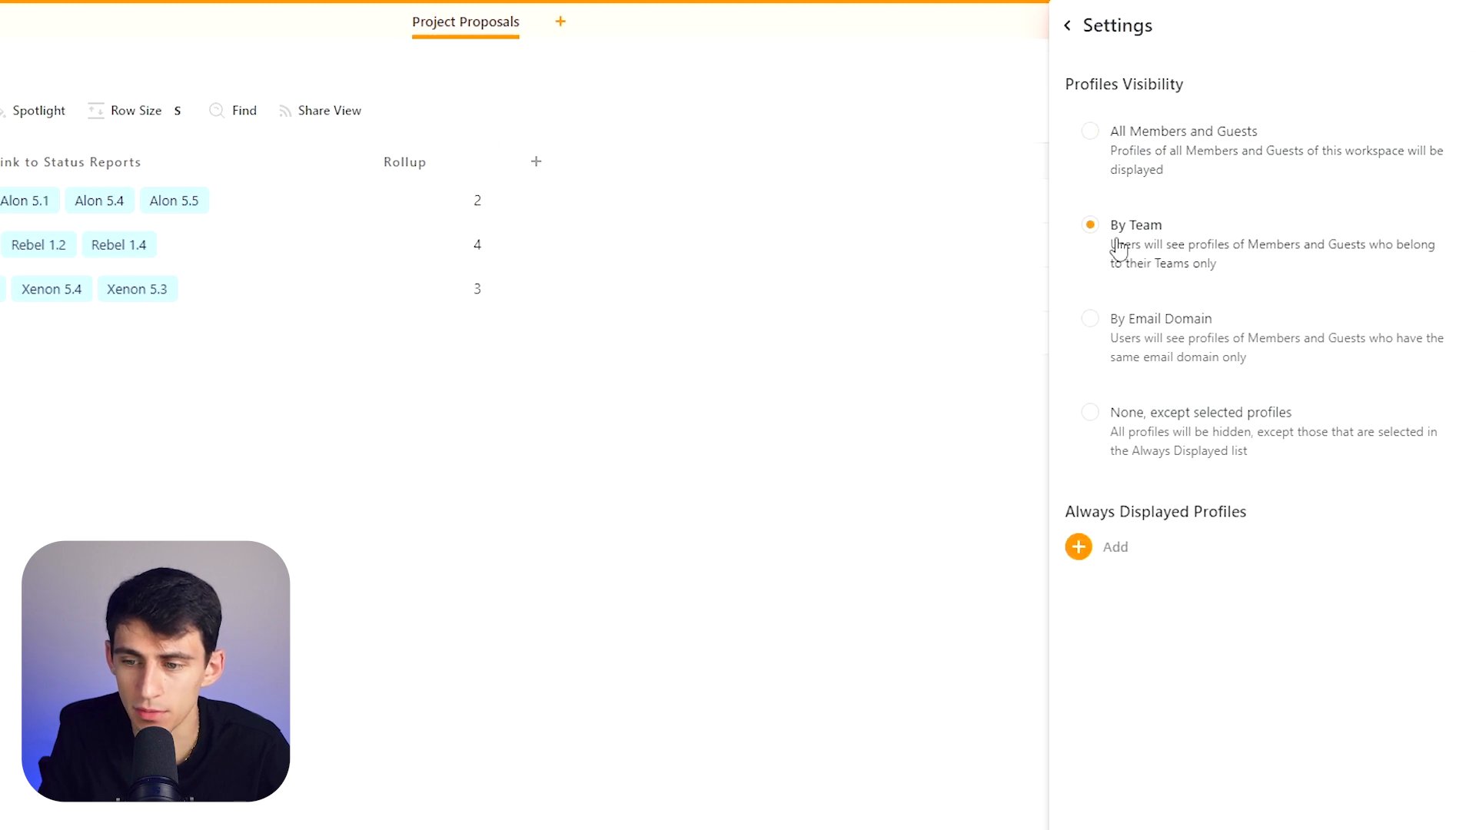
click(1097, 549)
click(1110, 606)
click(1145, 610)
Try the profiles visibility options By Email Domain and None, except selected profiles, and leave the directory settings
click(1116, 319)
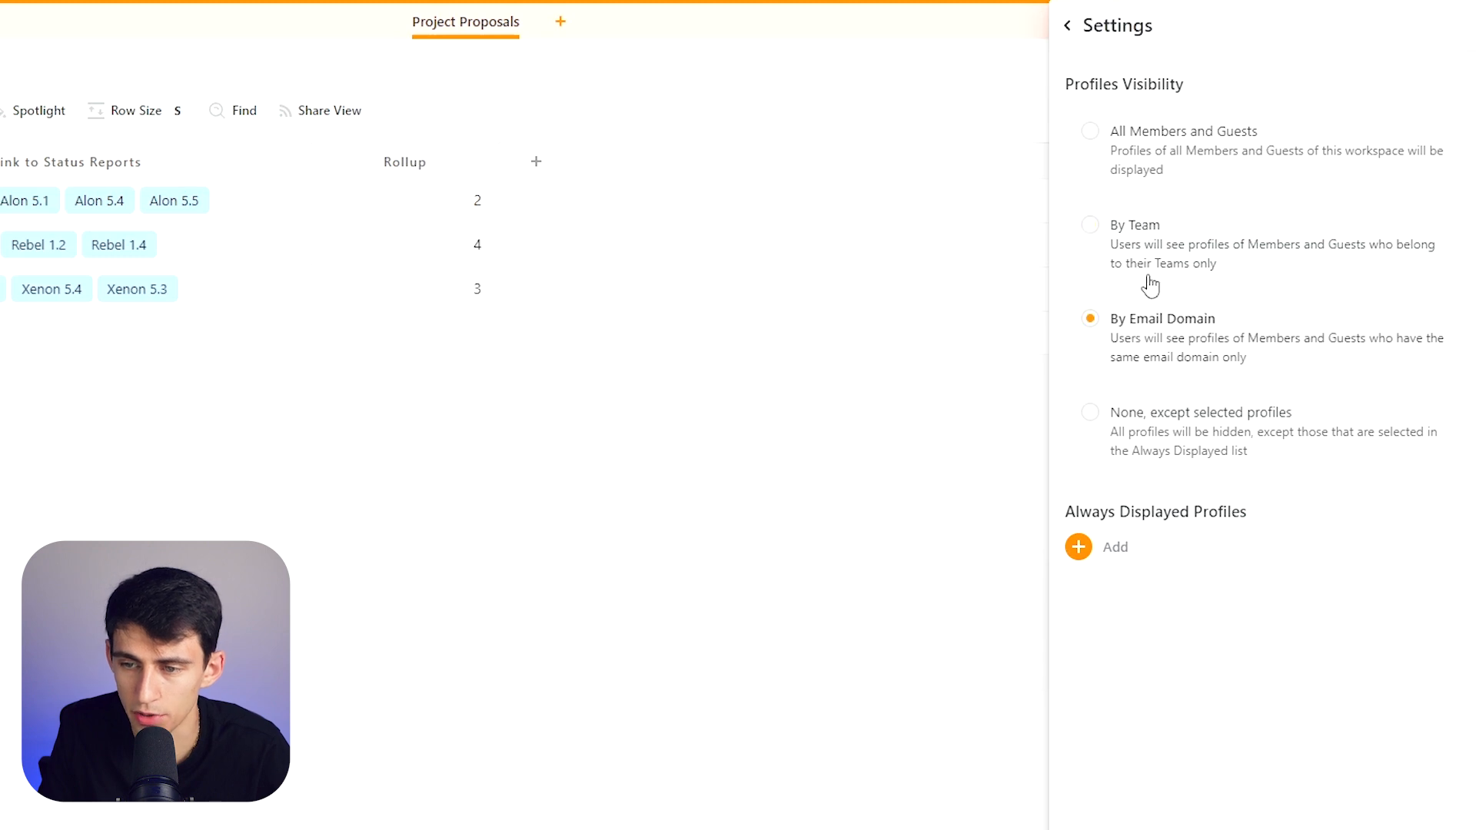
drag(1151, 415, 1160, 420)
click(1099, 550)
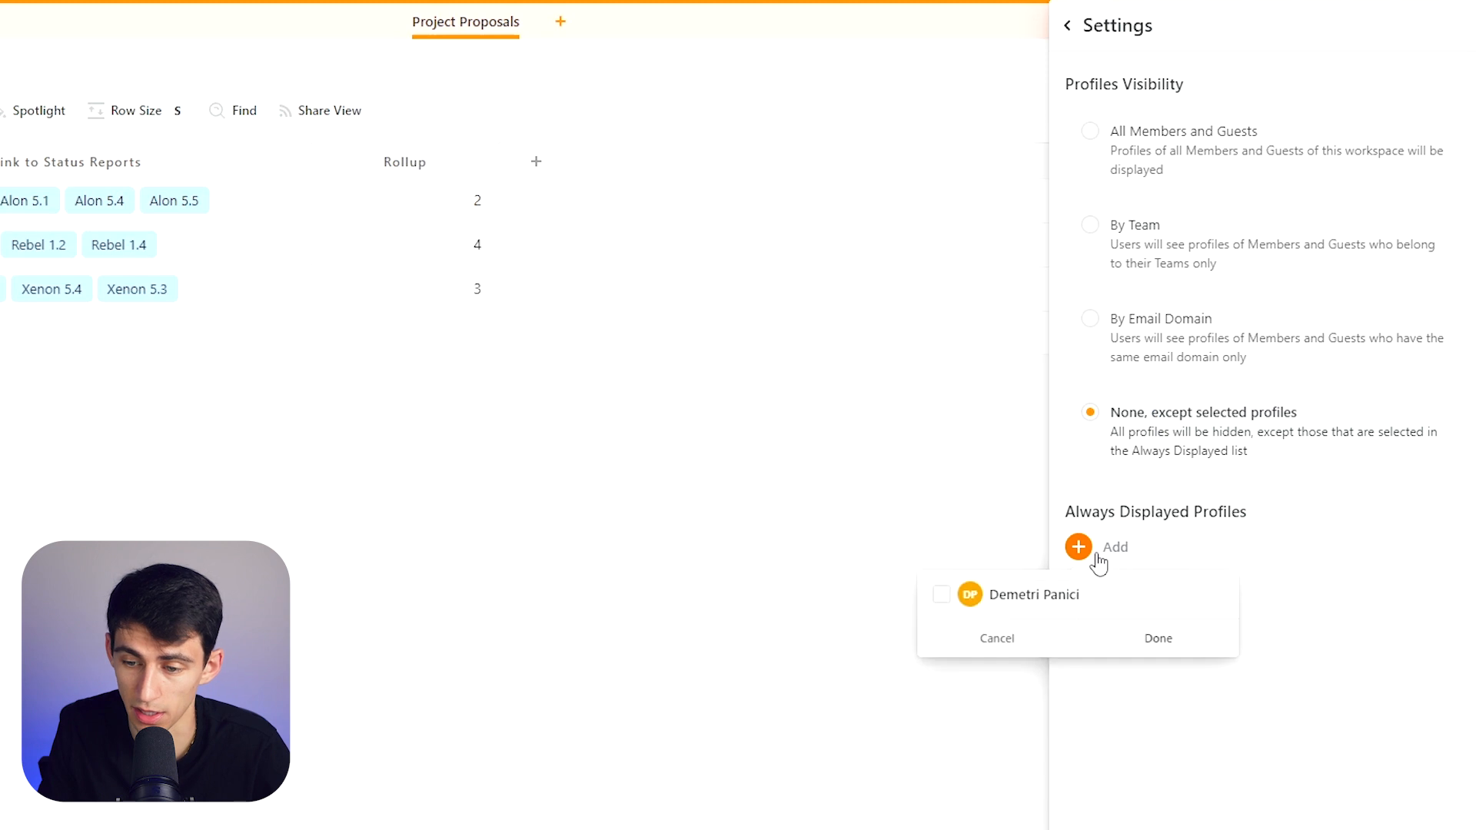
click(1199, 747)
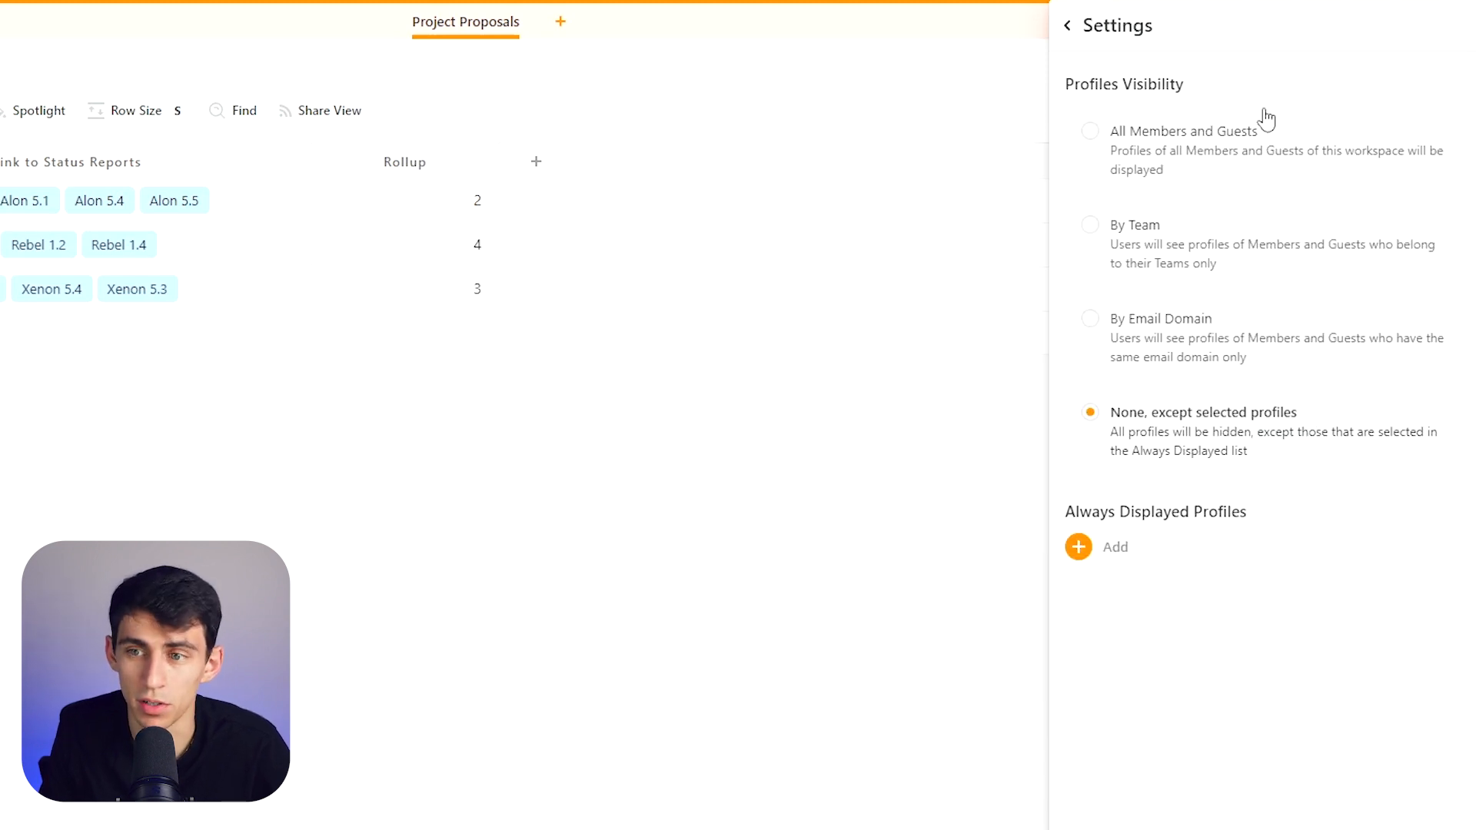
click(1068, 27)
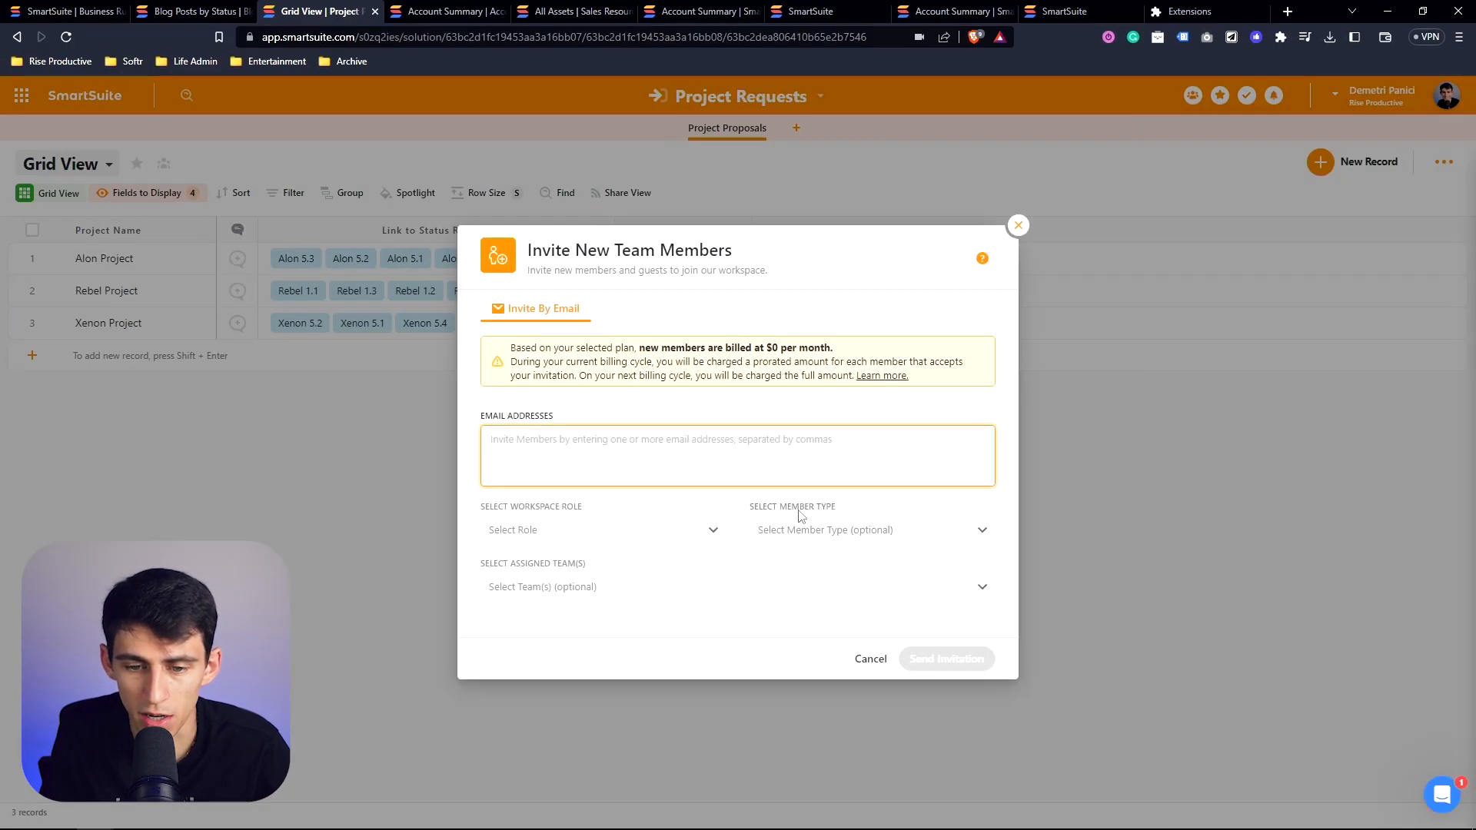
Examine the member type, workspace role and assigned team options for inviting new members, and close the invitation without sending it
click(800, 526)
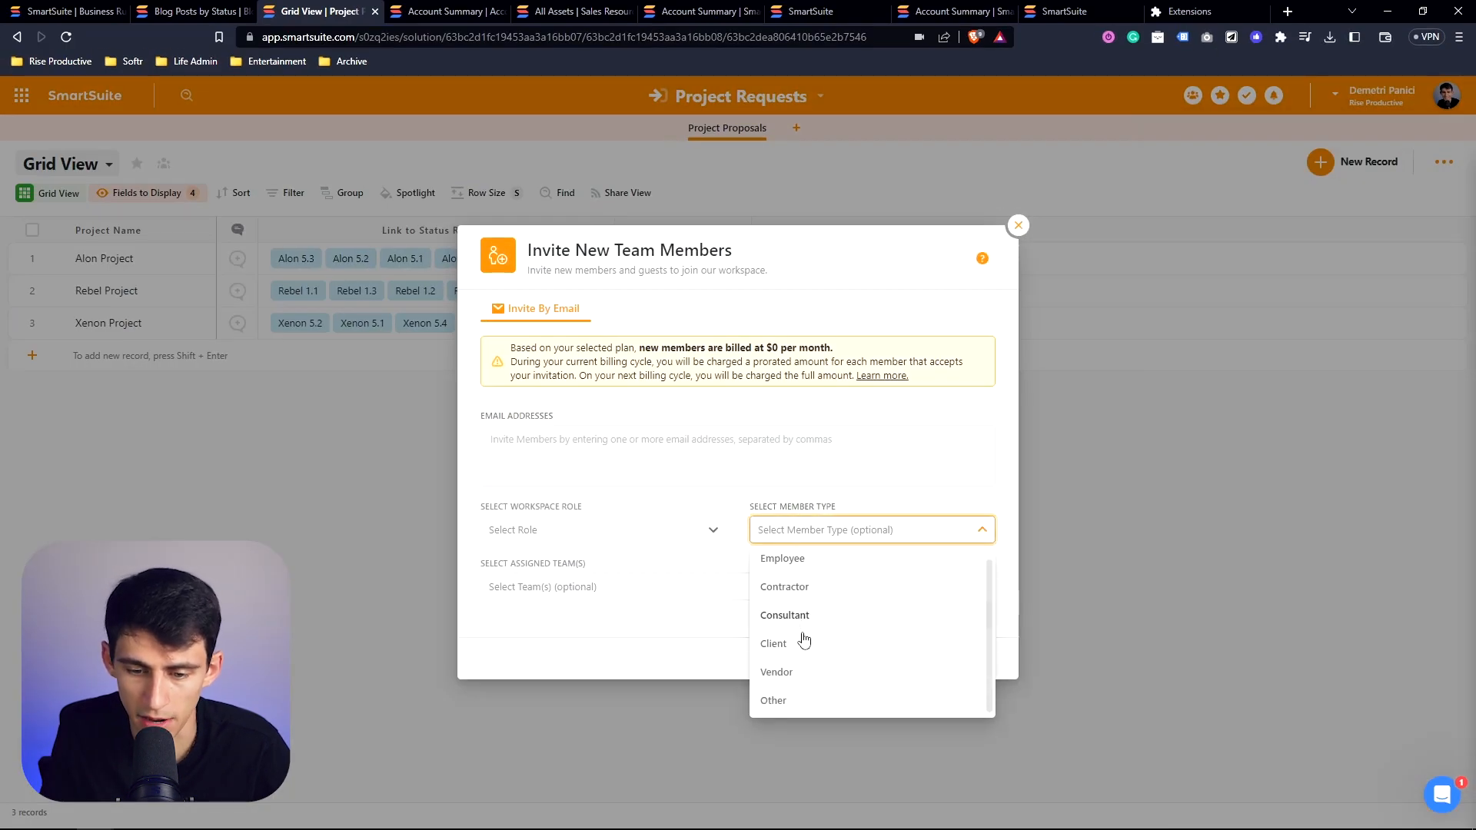
click(612, 530)
scroll(618, 622, down, 2)
click(639, 478)
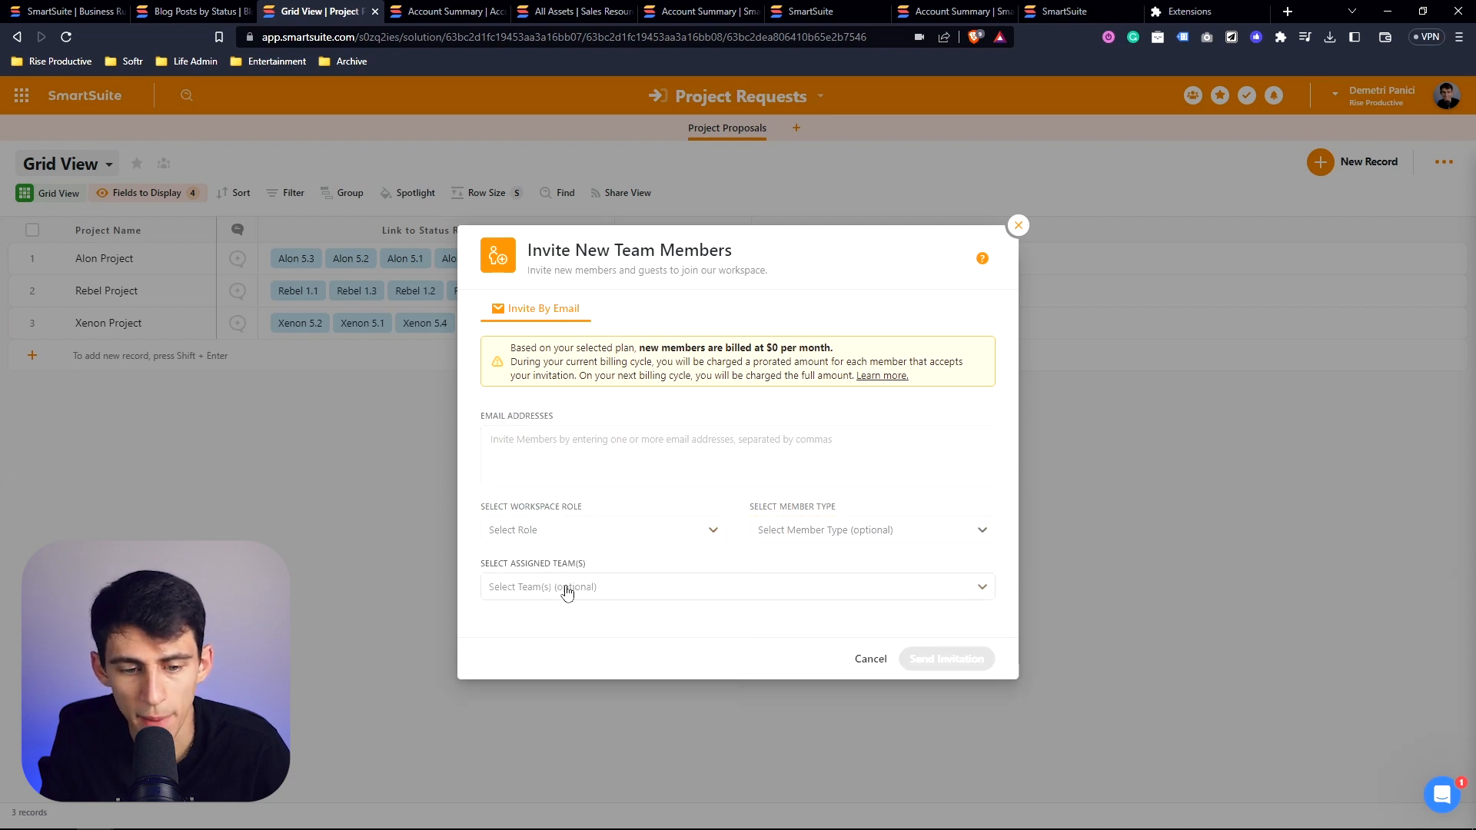
click(568, 591)
click(611, 477)
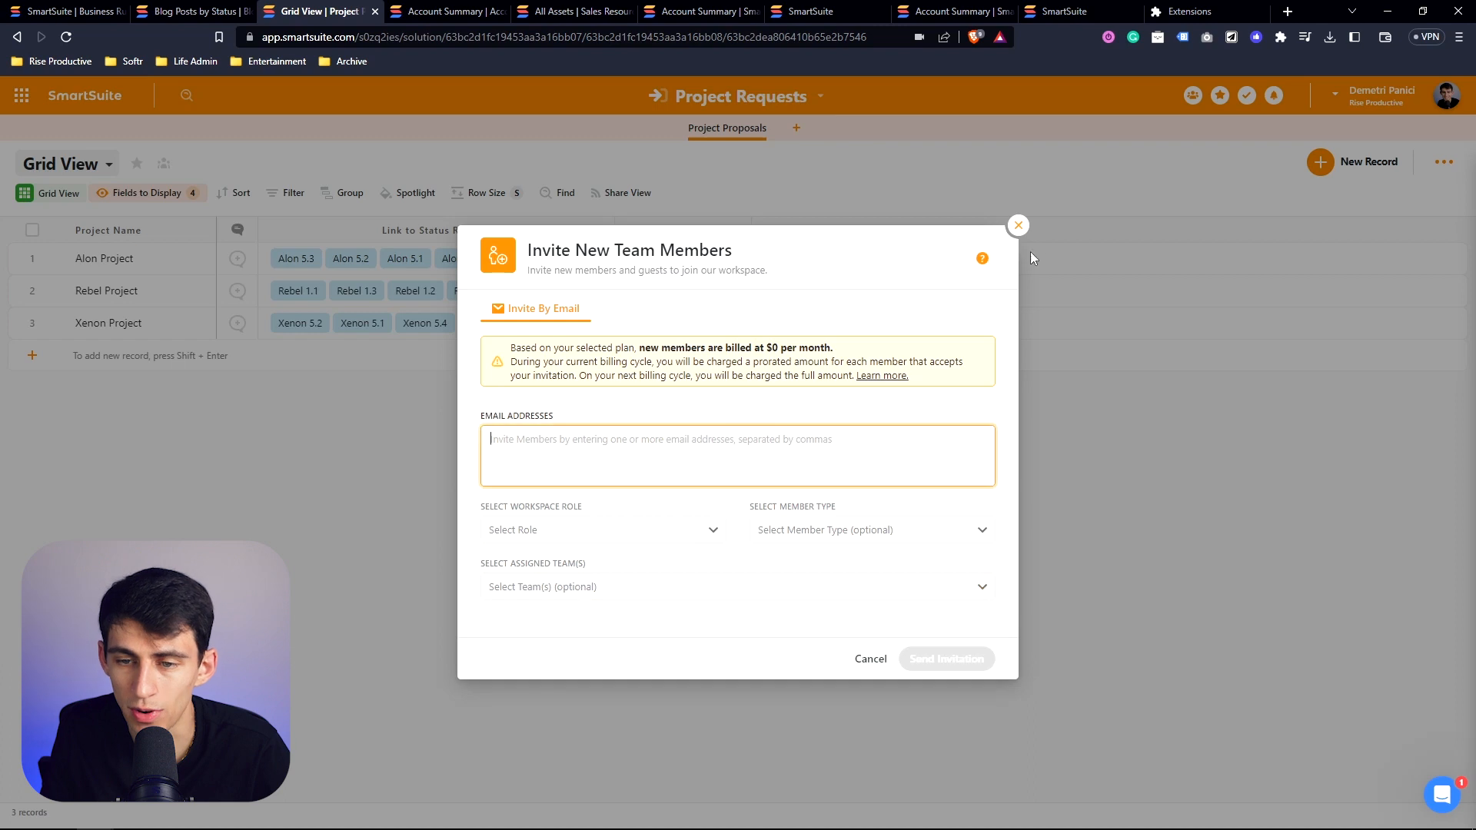
click(567, 587)
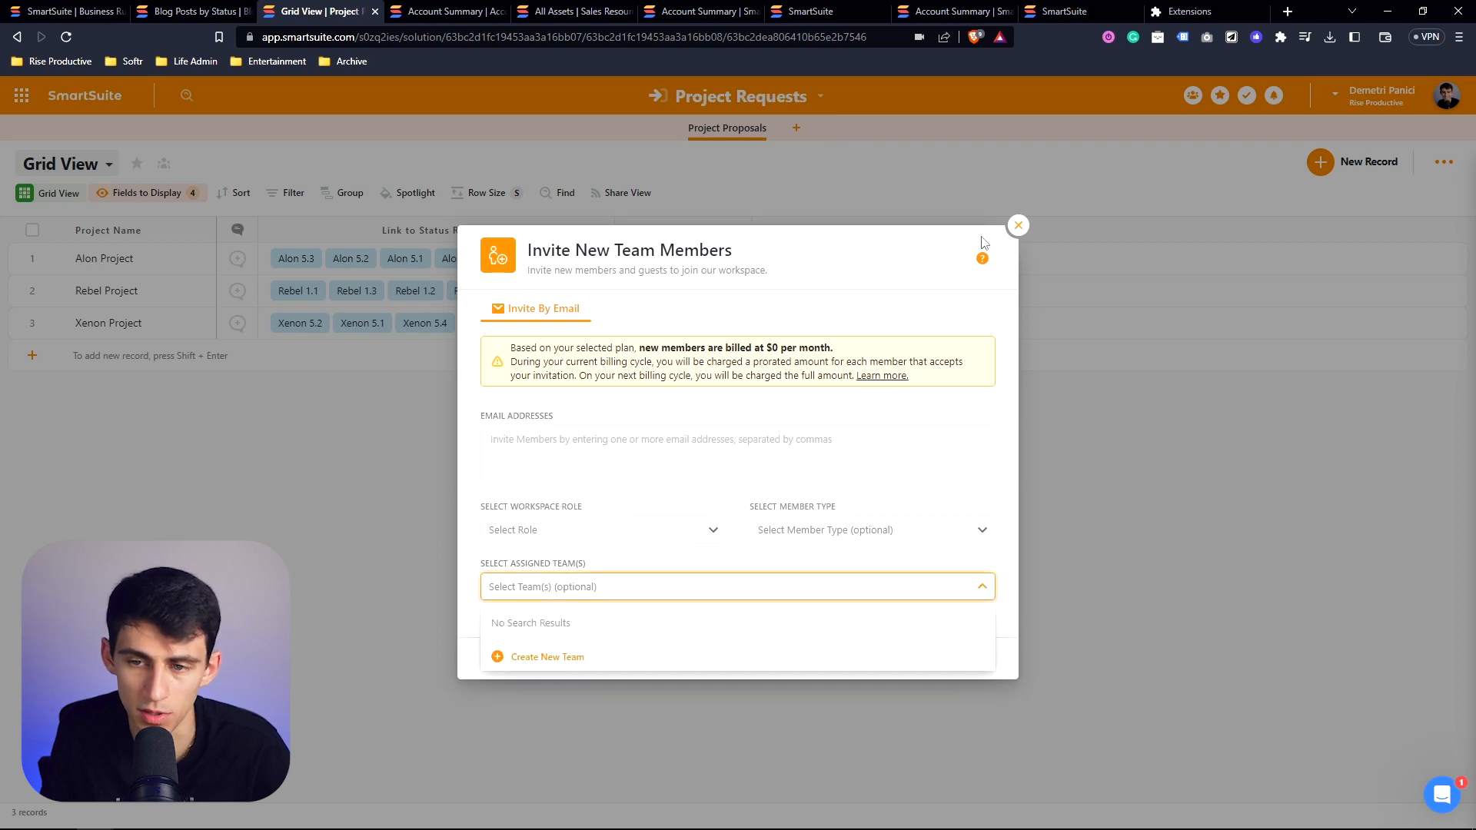
click(1019, 226)
Create a new public team named Content Squad and dismiss the introduction to teams
click(1193, 93)
click(1351, 805)
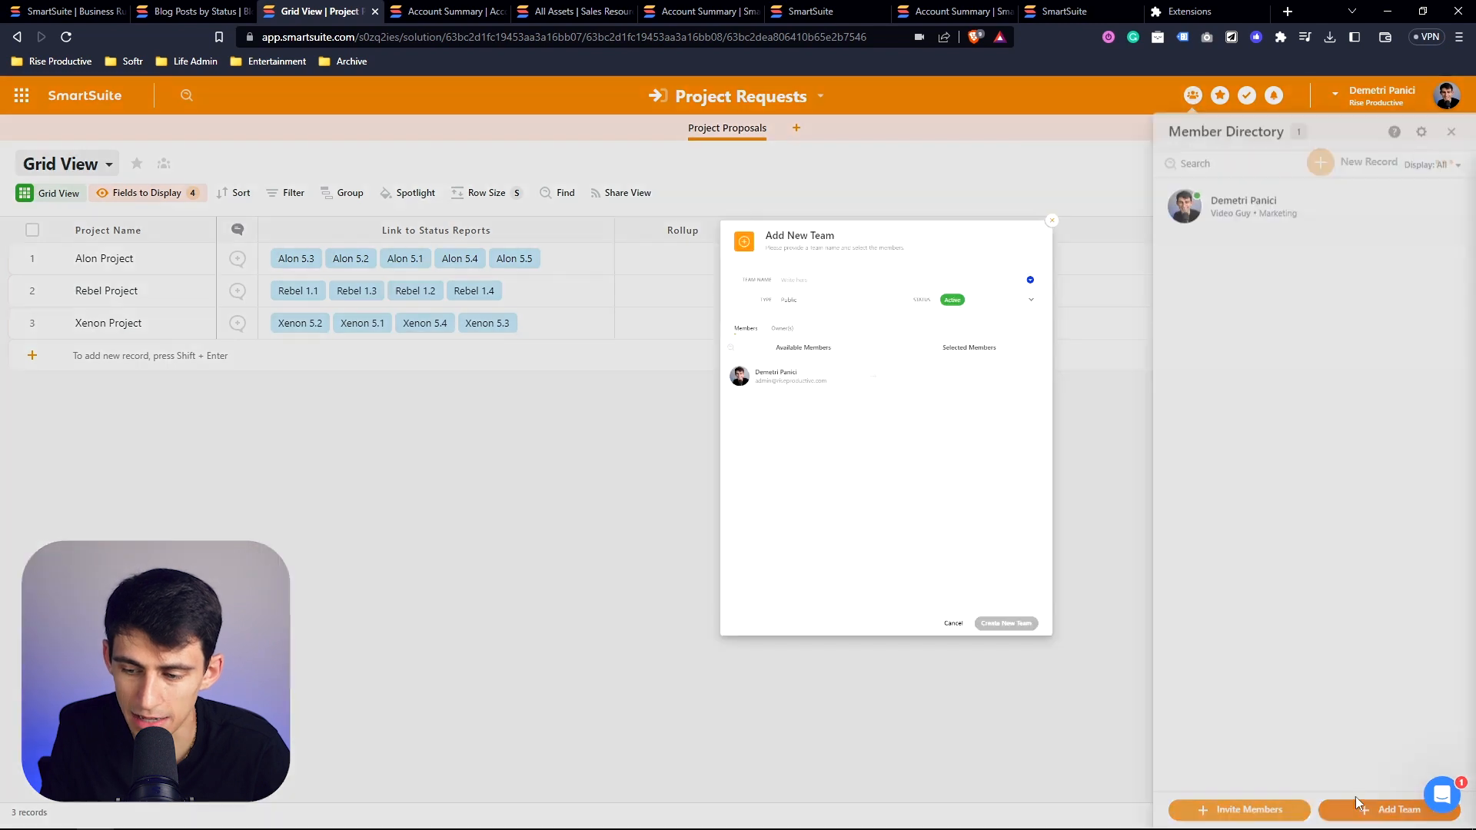
click(647, 204)
text(Content Squad)
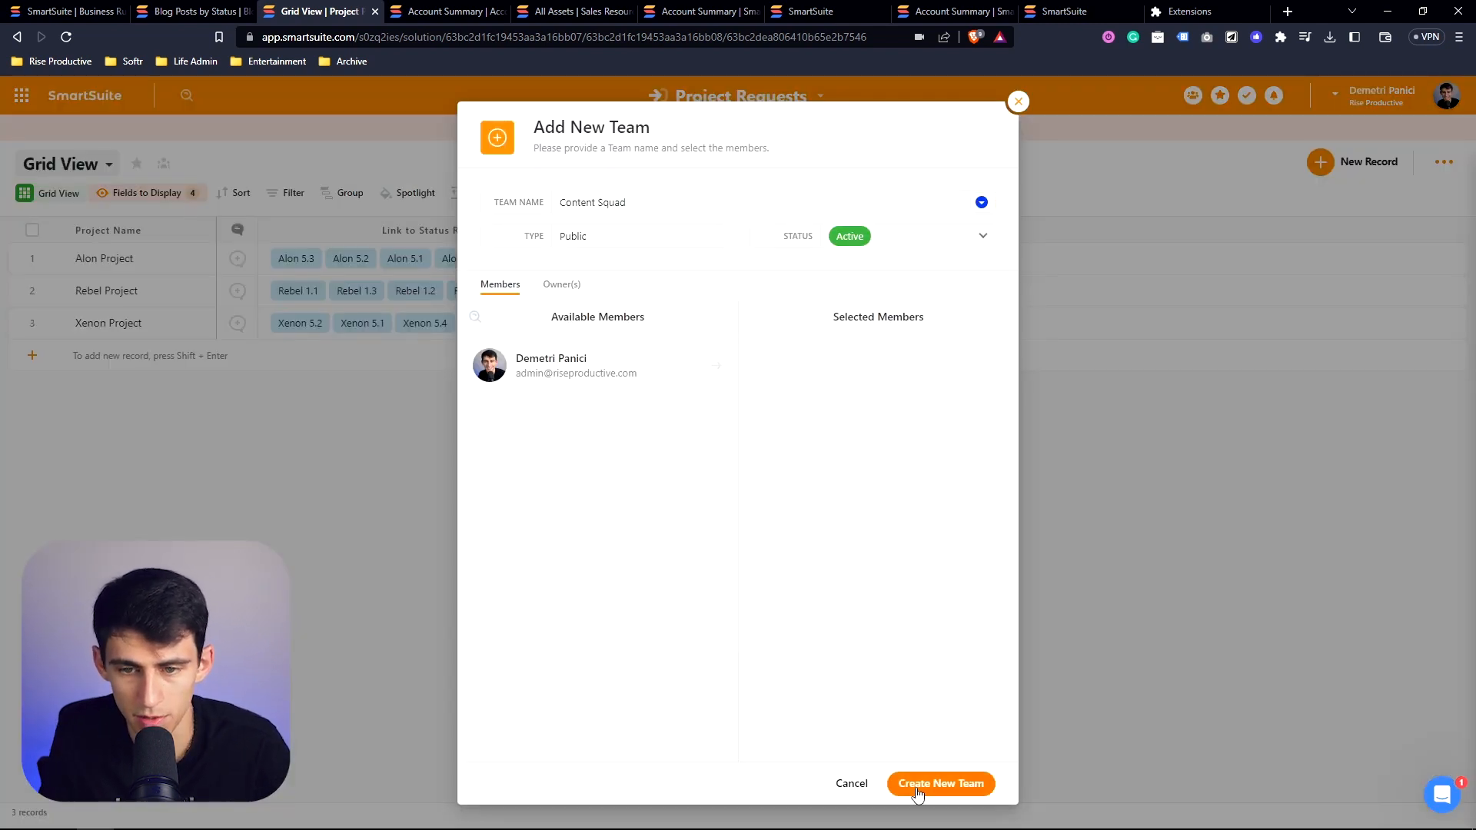
click(917, 790)
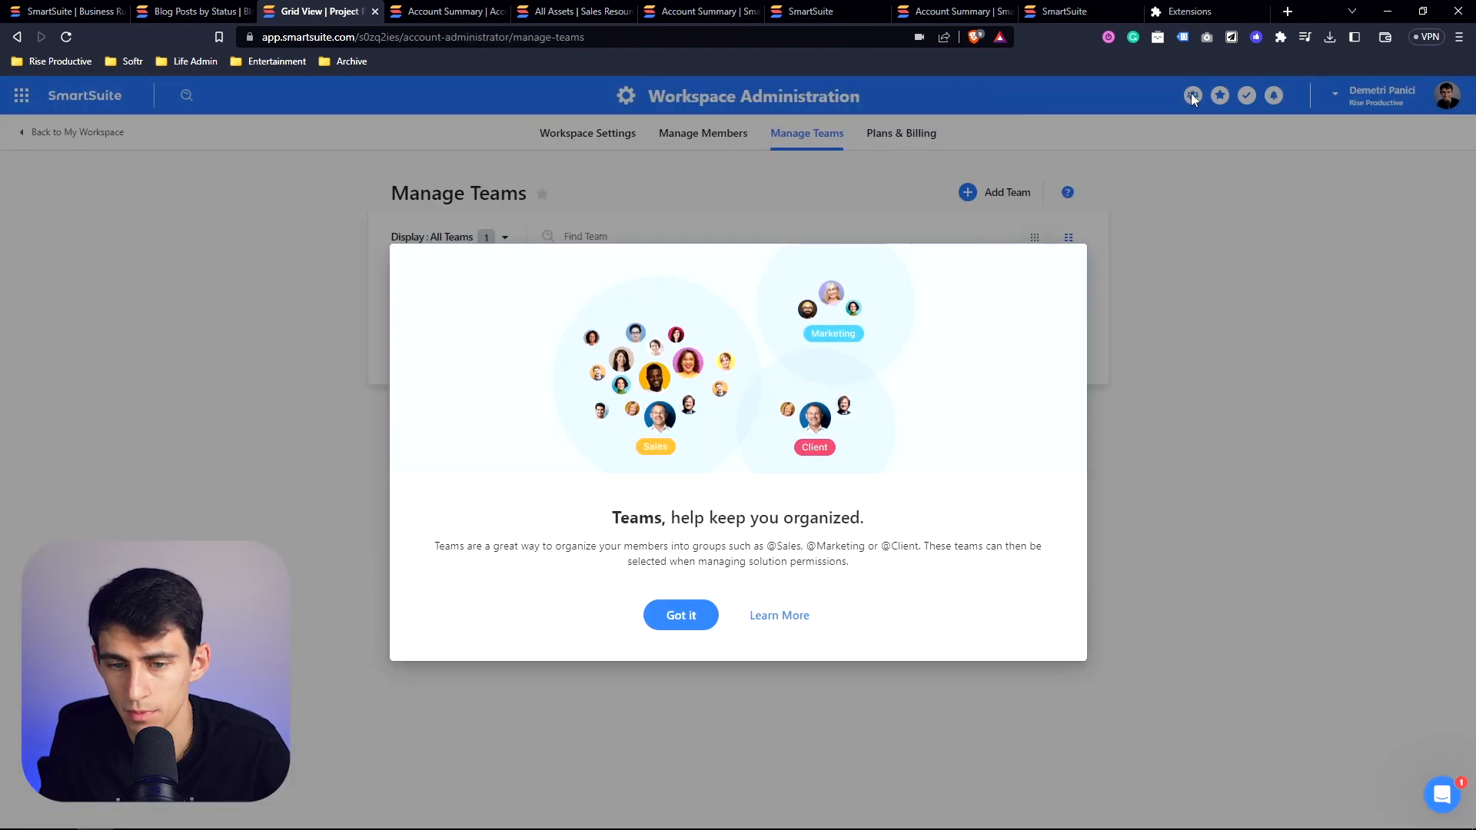
click(681, 615)
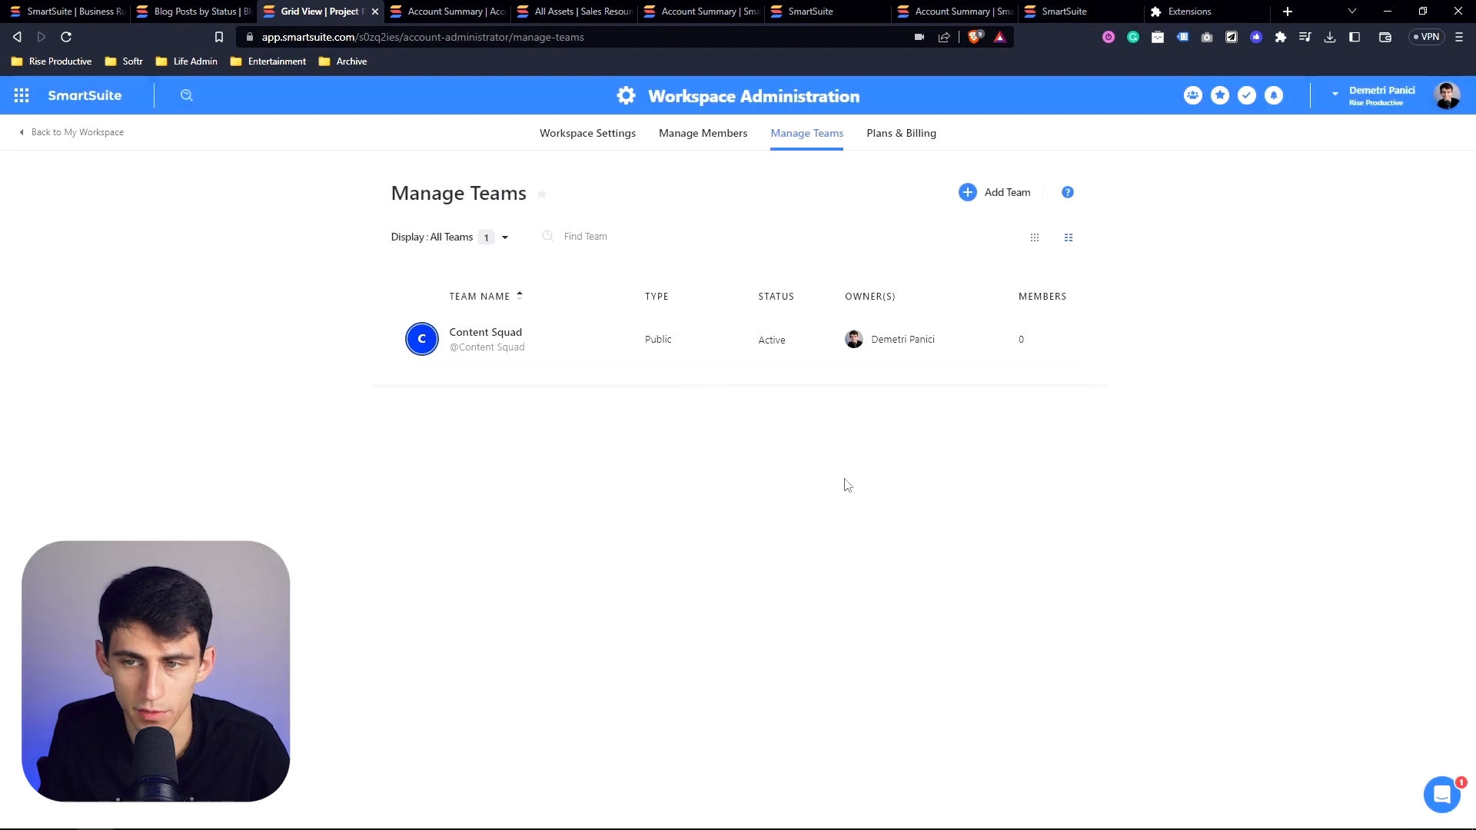
Set the member directory's profiles visibility to All Members and Guests and return to the directory
click(1192, 93)
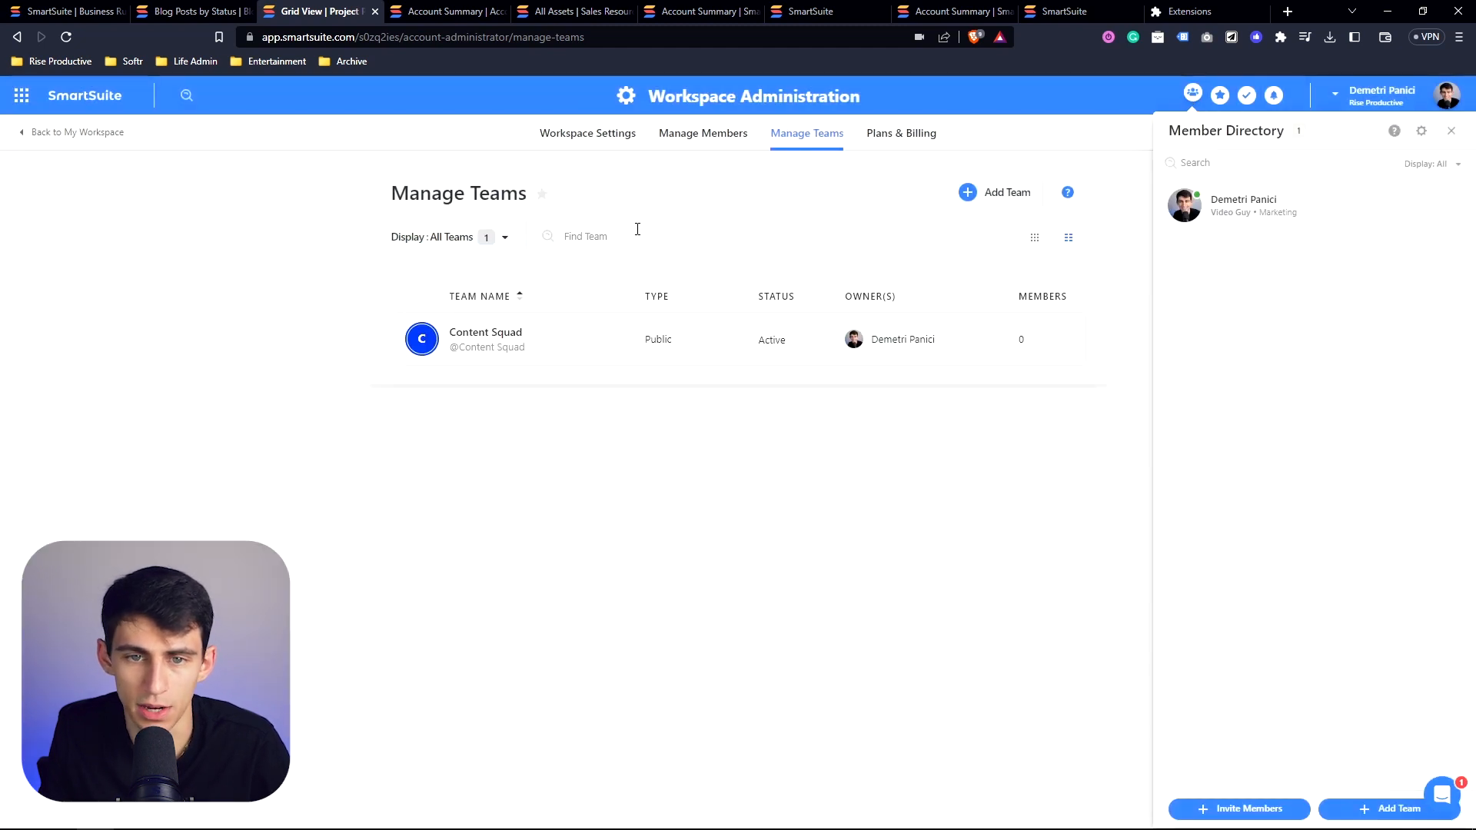
click(942, 488)
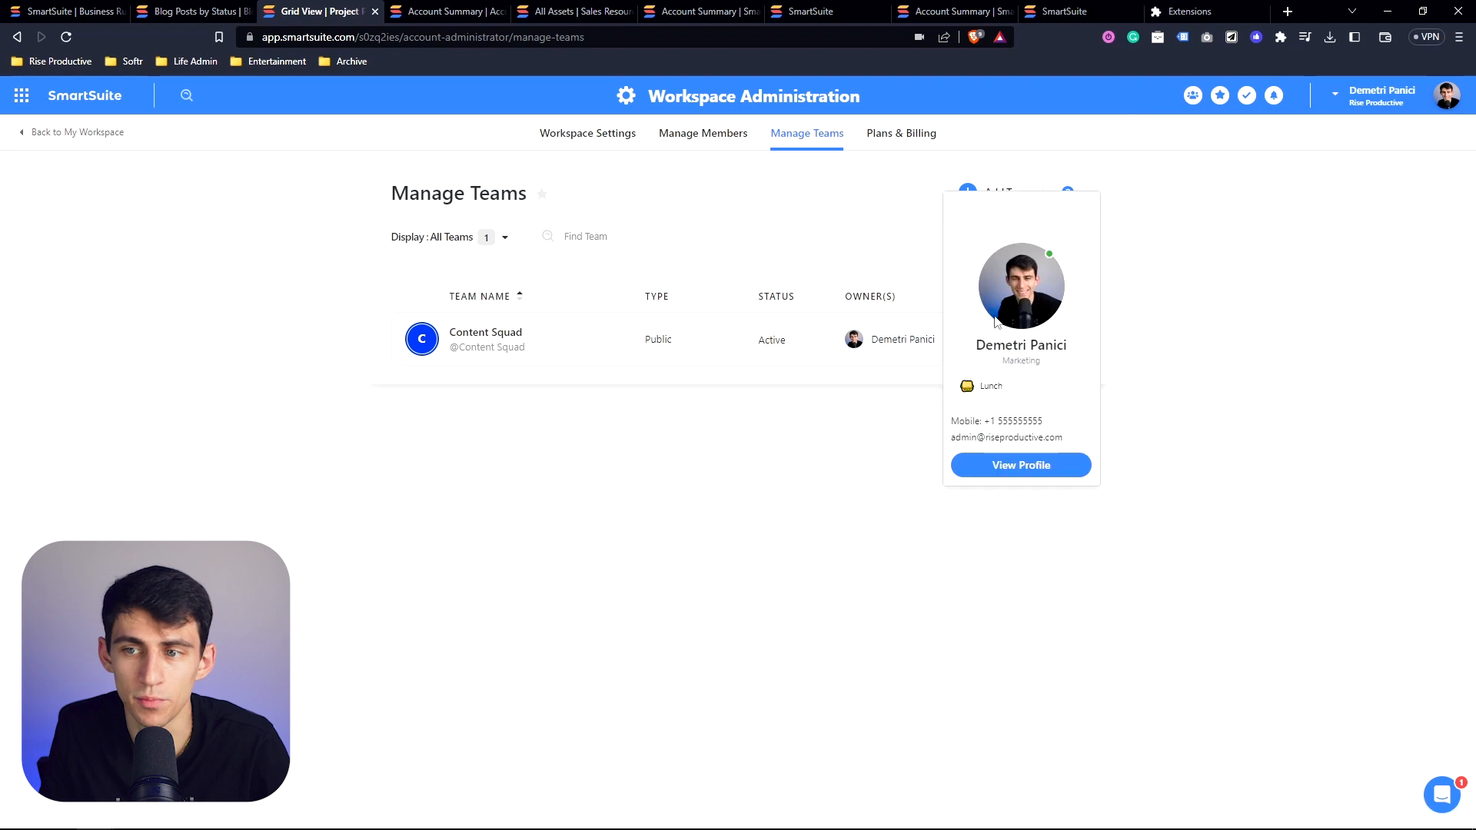
click(1192, 94)
click(1415, 134)
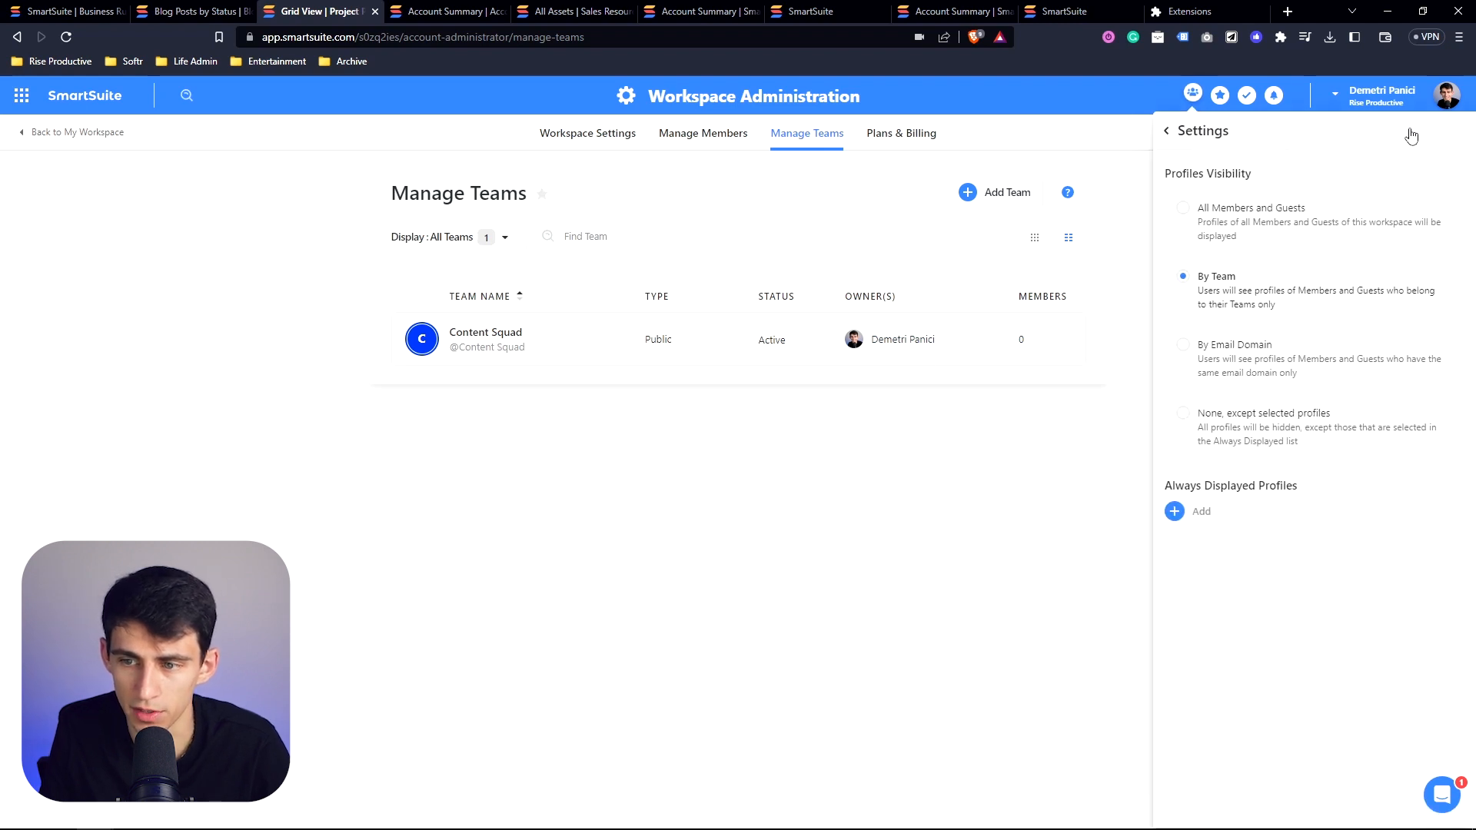
click(1145, 223)
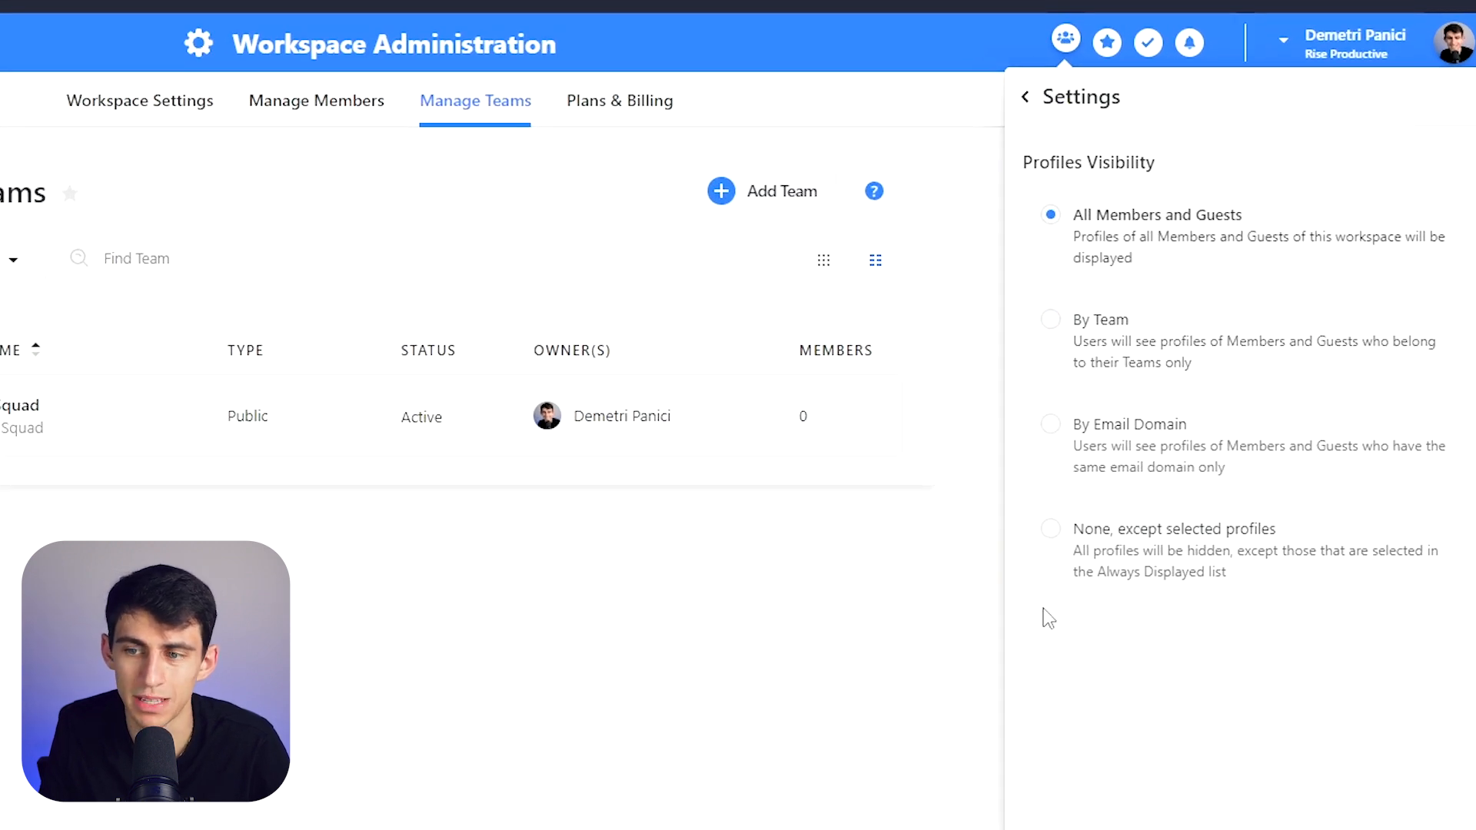
click(1027, 98)
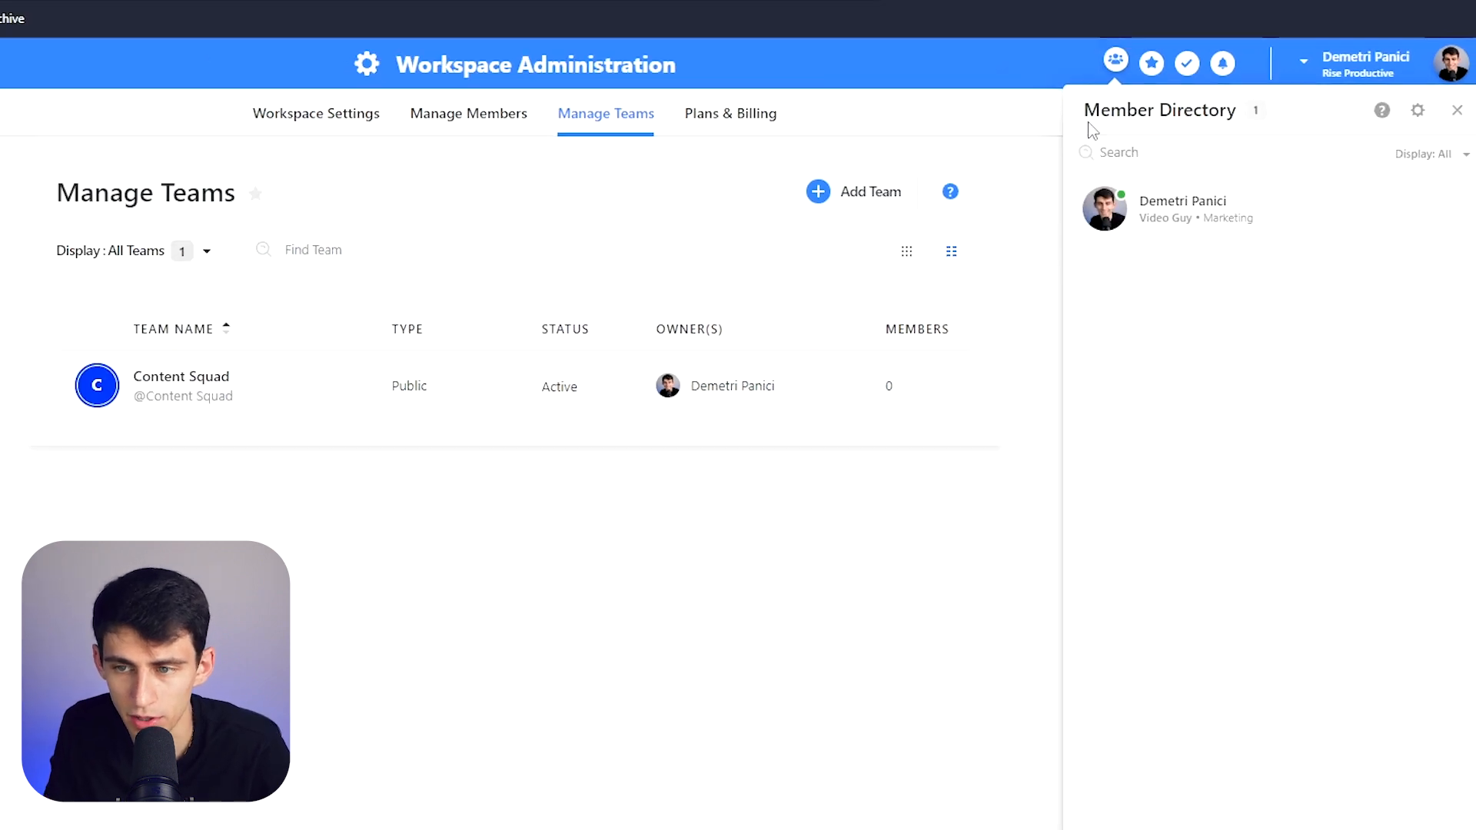